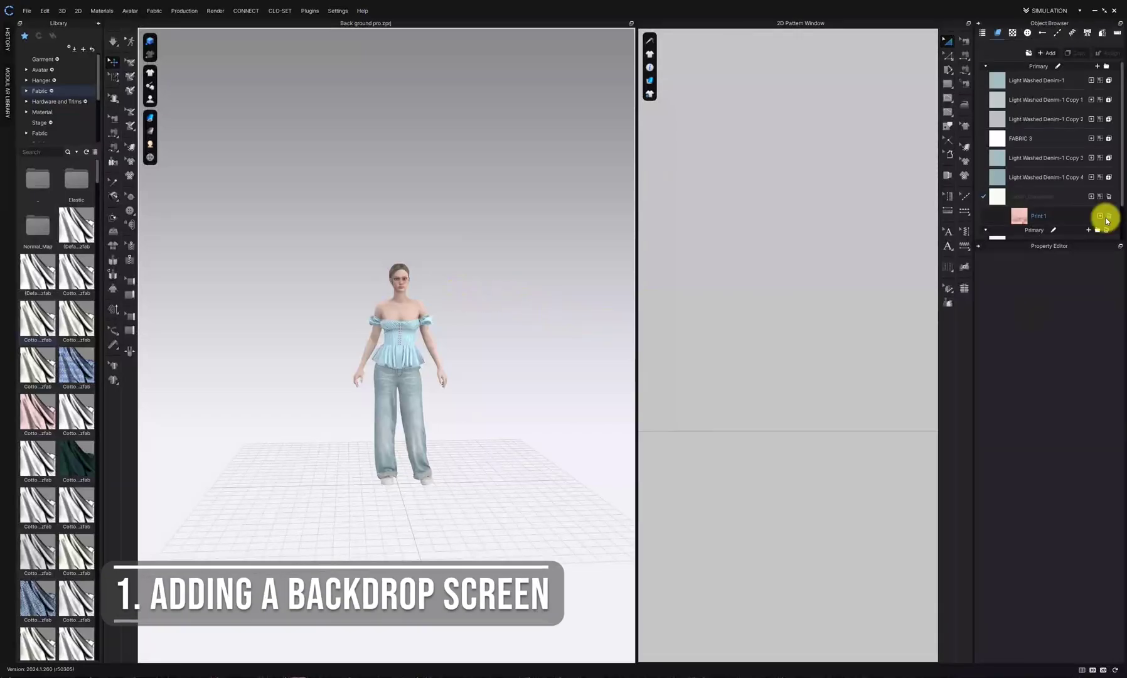
Step: Delete Print 1 from the Cotton_Gabardine fabric and widen the 2D pattern area
{"action": "left_click", "coordinate": [1109, 216]}
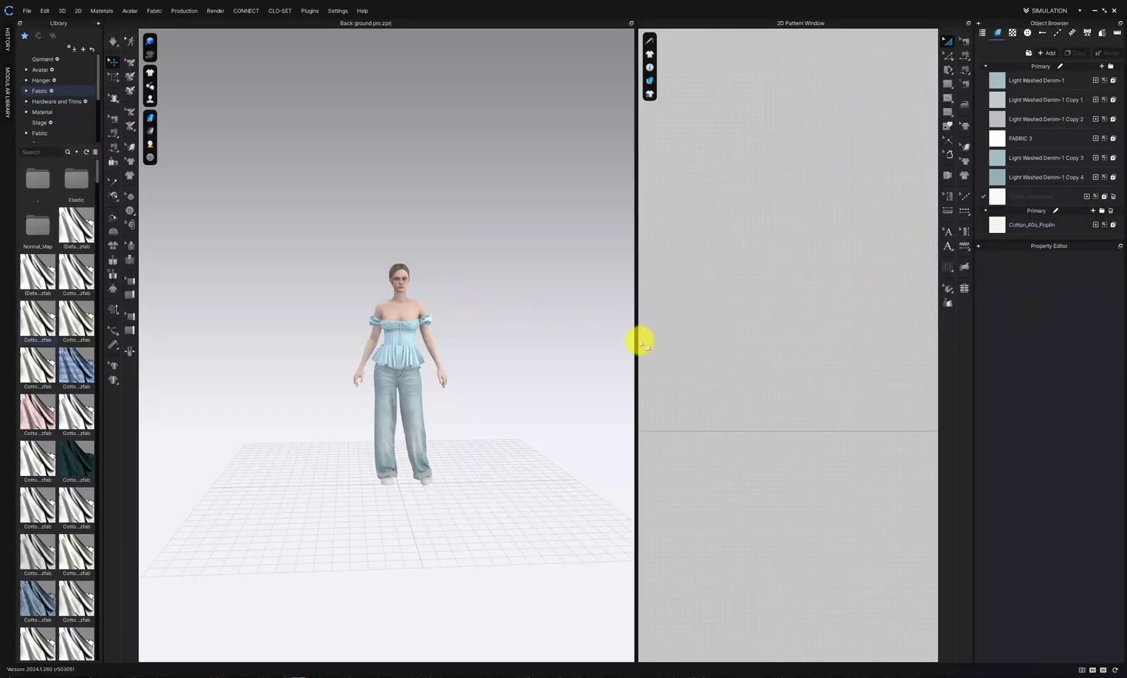
{"action": "left_click_drag", "start_coordinate": [637, 340], "coordinate": [620, 340]}
{"action": "left_click_drag", "start_coordinate": [501, 343], "coordinate": [503, 343]}
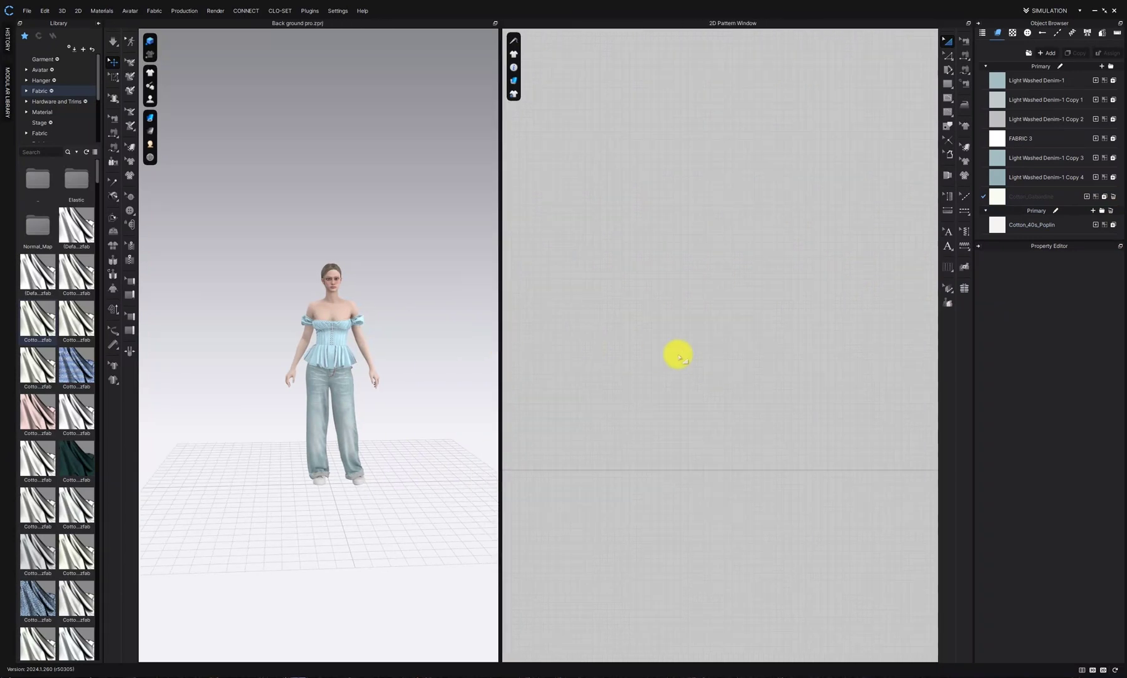
Step: Create a rectangle pattern with a height of 200 in on empty space beside the existing garment patterns
{"action": "scroll", "coordinate": [741, 356], "scroll_direction": "up", "scroll_amount": 4}
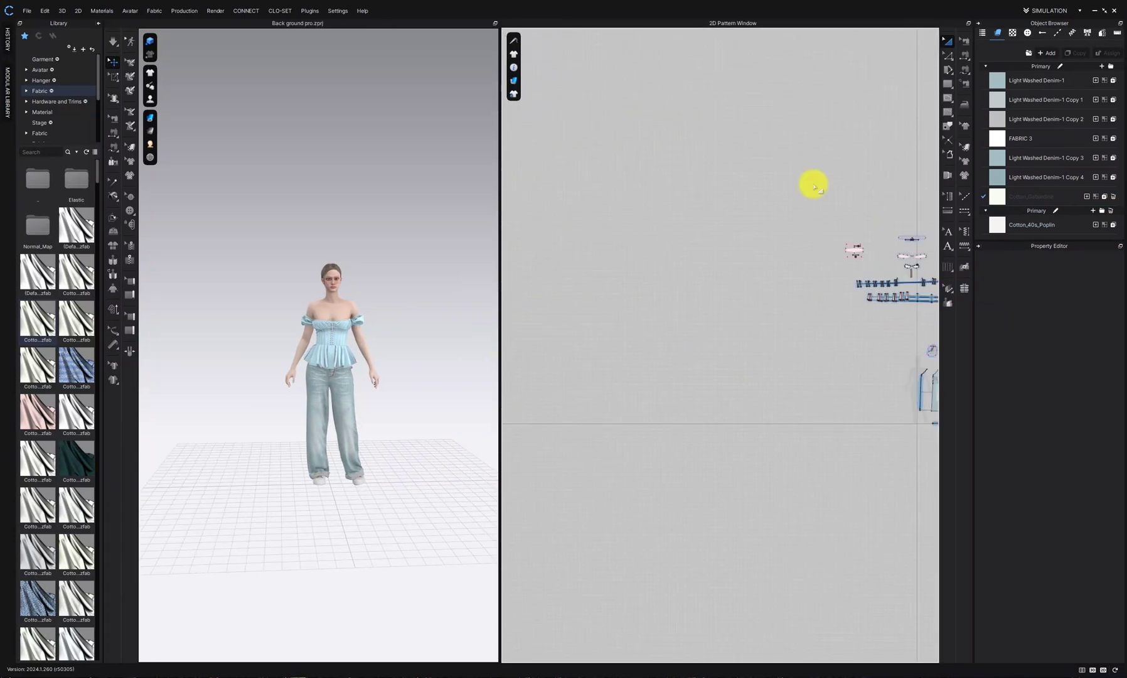
{"action": "left_click", "coordinate": [941, 81]}
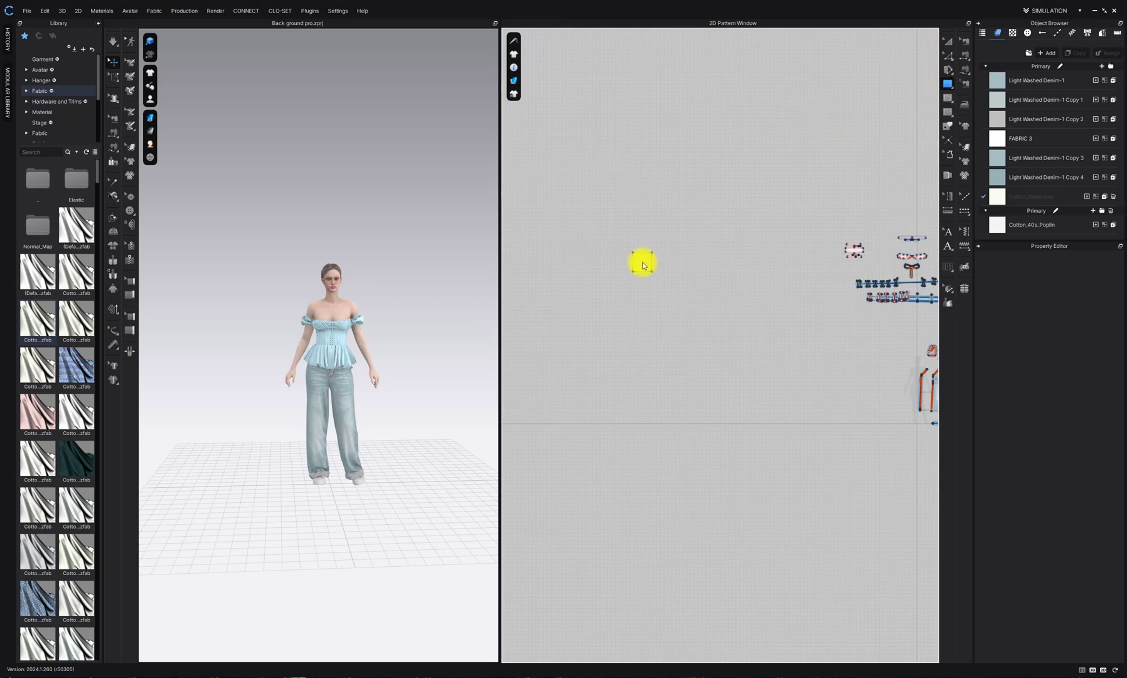
{"action": "left_click", "coordinate": [643, 261]}
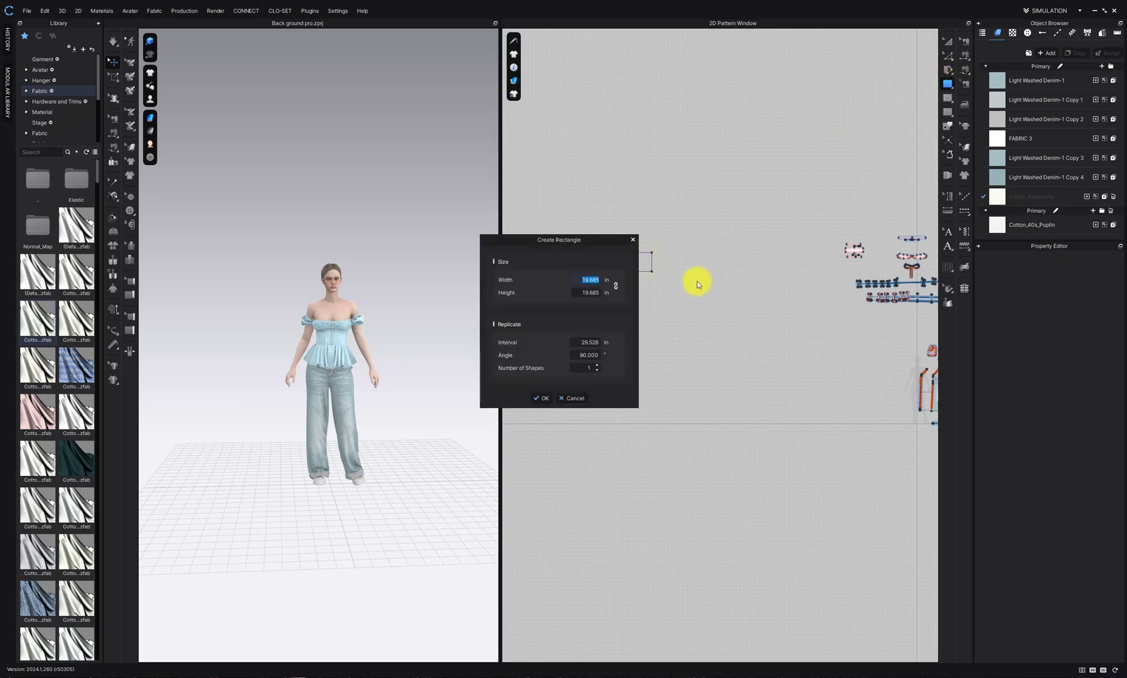
{"action": "left_click", "coordinate": [580, 293]}
{"action": "type", "text": "200"}
{"action": "key", "text": "Return"}
{"action": "left_click", "coordinate": [544, 398]}
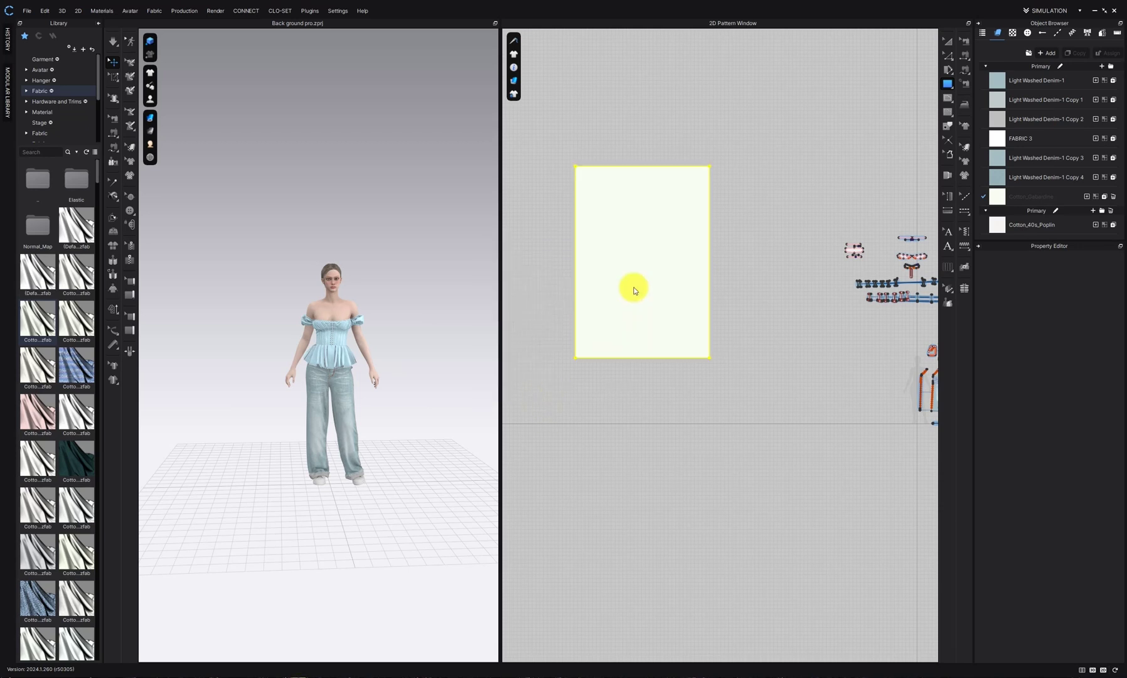
Step: Move the new rectangle sideways in the 3D scene until it lines up with the avatar
{"action": "scroll", "coordinate": [300, 289], "scroll_direction": "down", "scroll_amount": 8}
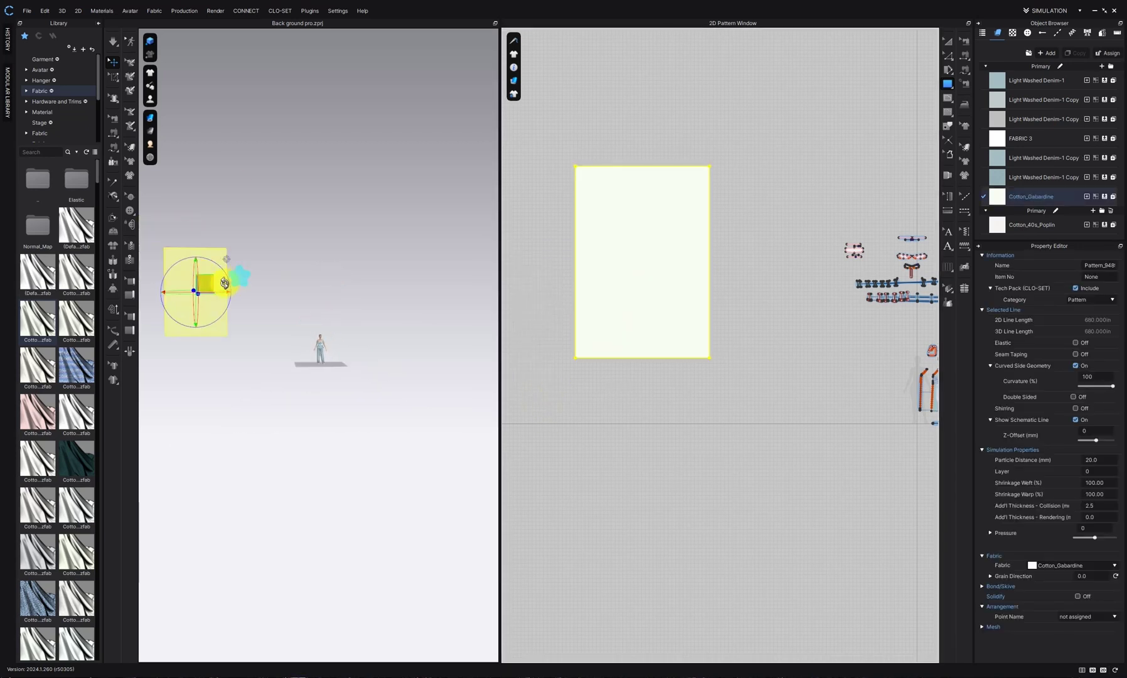
{"action": "right_click_drag", "start_coordinate": [213, 284], "coordinate": [228, 276]}
{"action": "left_click_drag", "start_coordinate": [230, 274], "coordinate": [344, 289]}
{"action": "right_click_drag", "start_coordinate": [317, 334], "coordinate": [362, 344]}
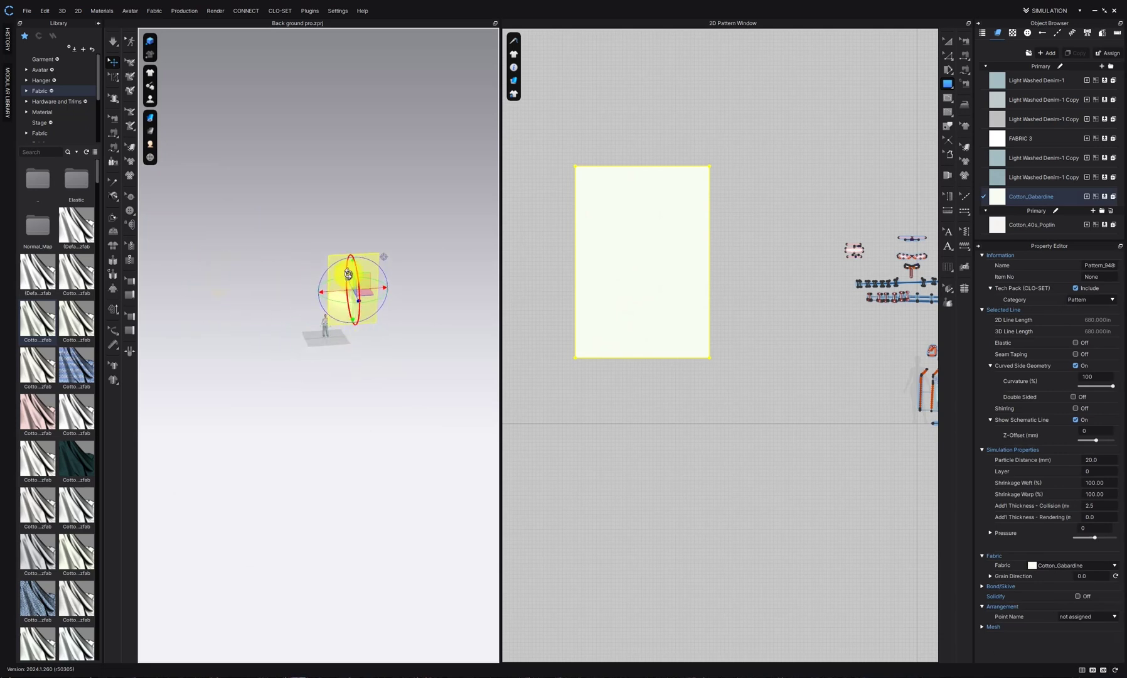
{"action": "left_click_drag", "start_coordinate": [335, 270], "coordinate": [317, 268]}
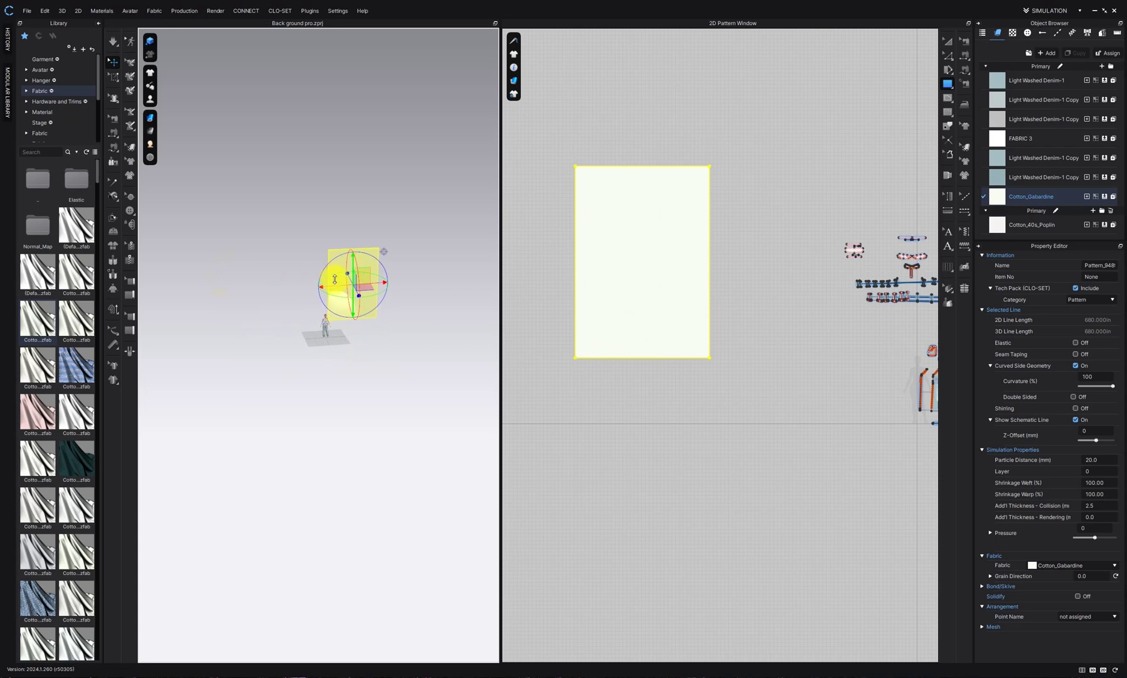
{"action": "scroll", "coordinate": [339, 281], "scroll_direction": "down", "scroll_amount": 2}
Step: Widen the 3D view and place the rectangle upright behind the avatar, centred, with its lower edge near floor level
{"action": "left_click_drag", "start_coordinate": [500, 305], "coordinate": [757, 326]}
{"action": "middle_click_drag", "start_coordinate": [505, 336], "coordinate": [471, 403]}
{"action": "scroll", "coordinate": [471, 403], "scroll_direction": "down", "scroll_amount": 3}
{"action": "right_click_drag", "start_coordinate": [538, 353], "coordinate": [561, 312]}
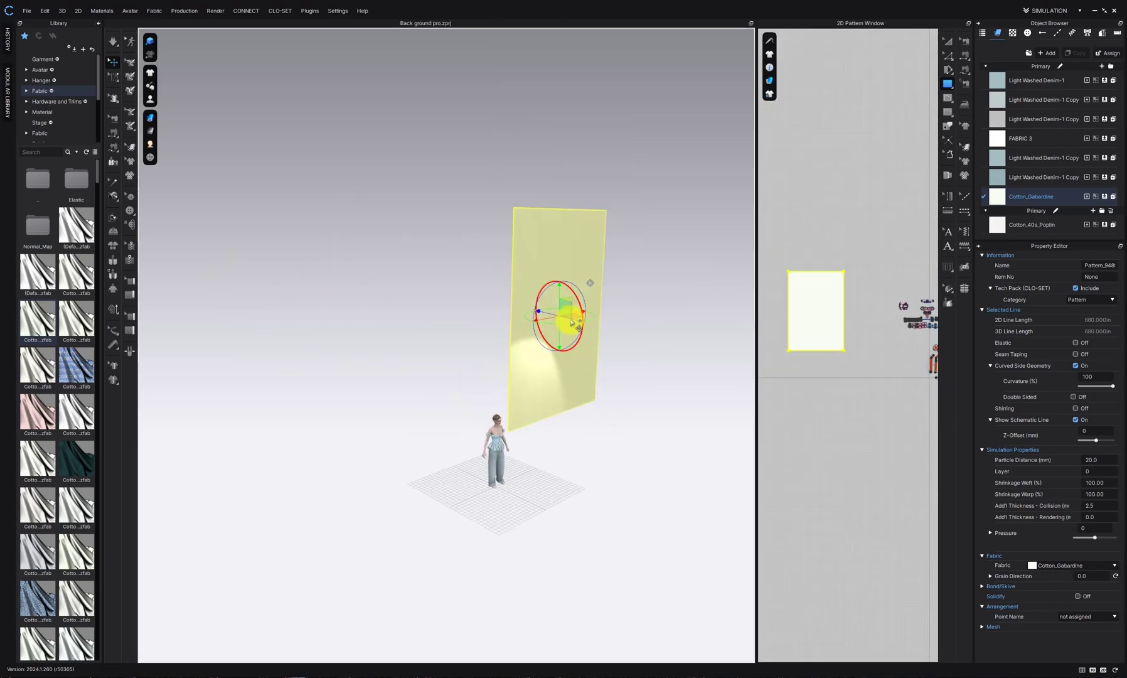
{"action": "left_click_drag", "start_coordinate": [566, 310], "coordinate": [463, 390]}
{"action": "right_click_drag", "start_coordinate": [463, 390], "coordinate": [427, 376]}
{"action": "left_click_drag", "start_coordinate": [542, 385], "coordinate": [498, 383]}
{"action": "right_click_drag", "start_coordinate": [498, 382], "coordinate": [483, 401]}
{"action": "left_click_drag", "start_coordinate": [499, 392], "coordinate": [596, 364]}
{"action": "right_click_drag", "start_coordinate": [632, 431], "coordinate": [529, 406]}
{"action": "scroll", "coordinate": [515, 388], "scroll_direction": "down", "scroll_amount": 2}
{"action": "middle_click_drag", "start_coordinate": [519, 362], "coordinate": [526, 306]}
{"action": "right_click_drag", "start_coordinate": [526, 306], "coordinate": [518, 337]}
Step: Shorten the backdrop rectangle from its upper edge to an outline length of about 529 in
{"action": "left_click", "coordinate": [948, 40]}
{"action": "left_click", "coordinate": [816, 264]}
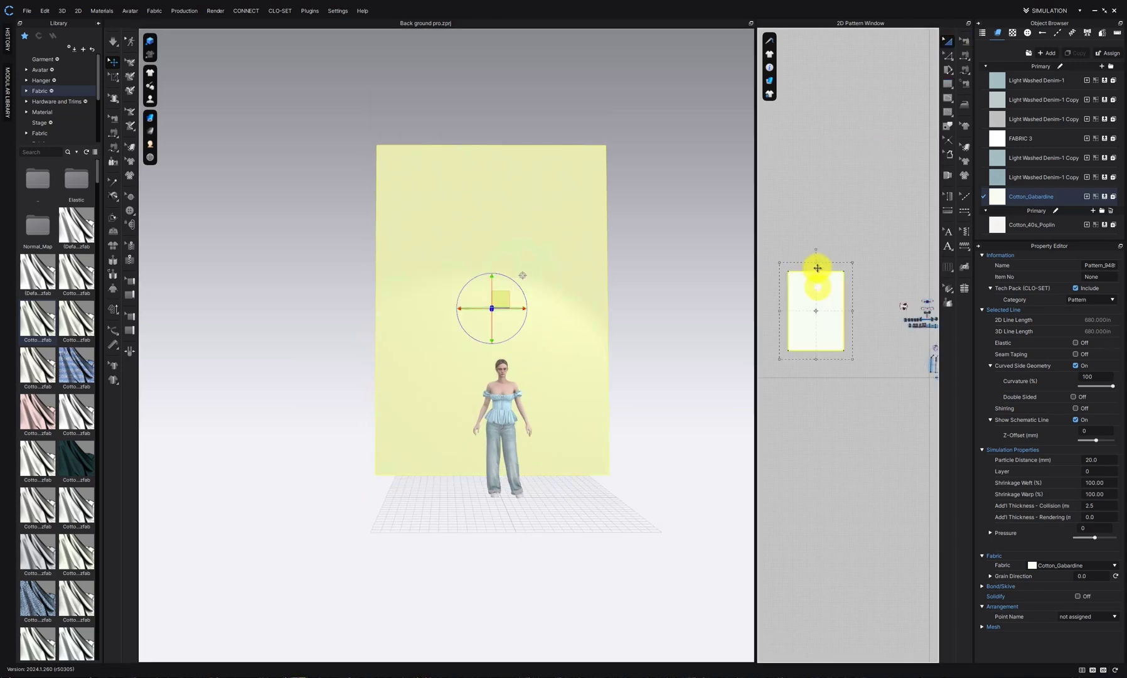
{"action": "left_click_drag", "start_coordinate": [819, 263], "coordinate": [820, 292]}
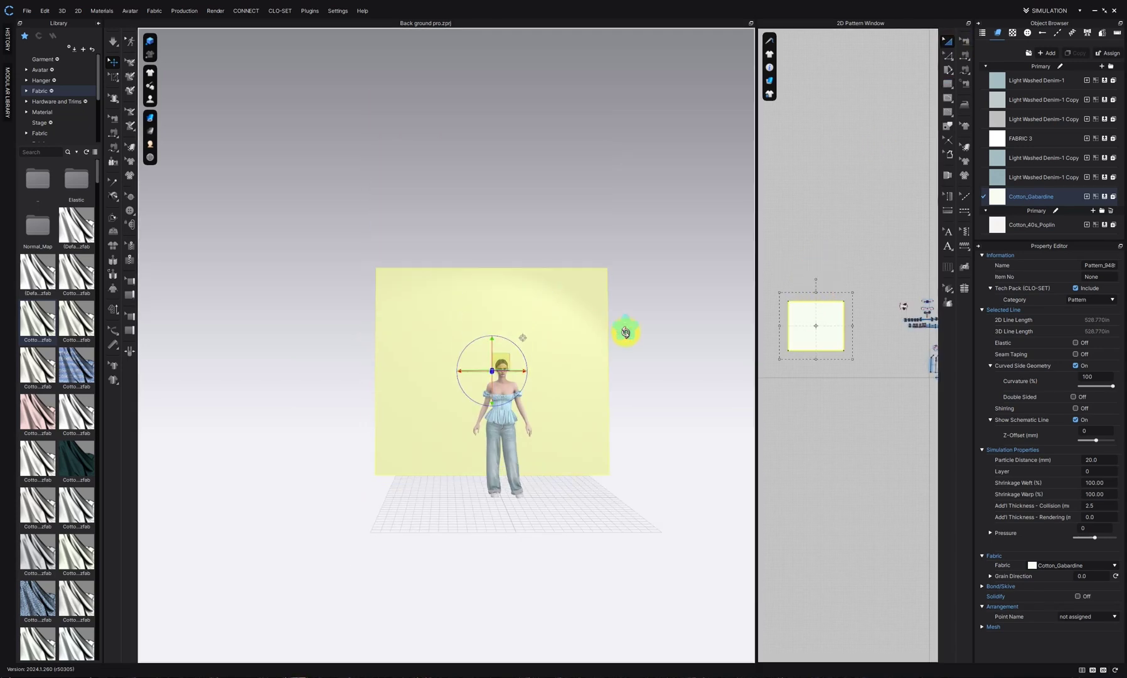
{"action": "scroll", "coordinate": [625, 331], "scroll_direction": "up", "scroll_amount": 2}
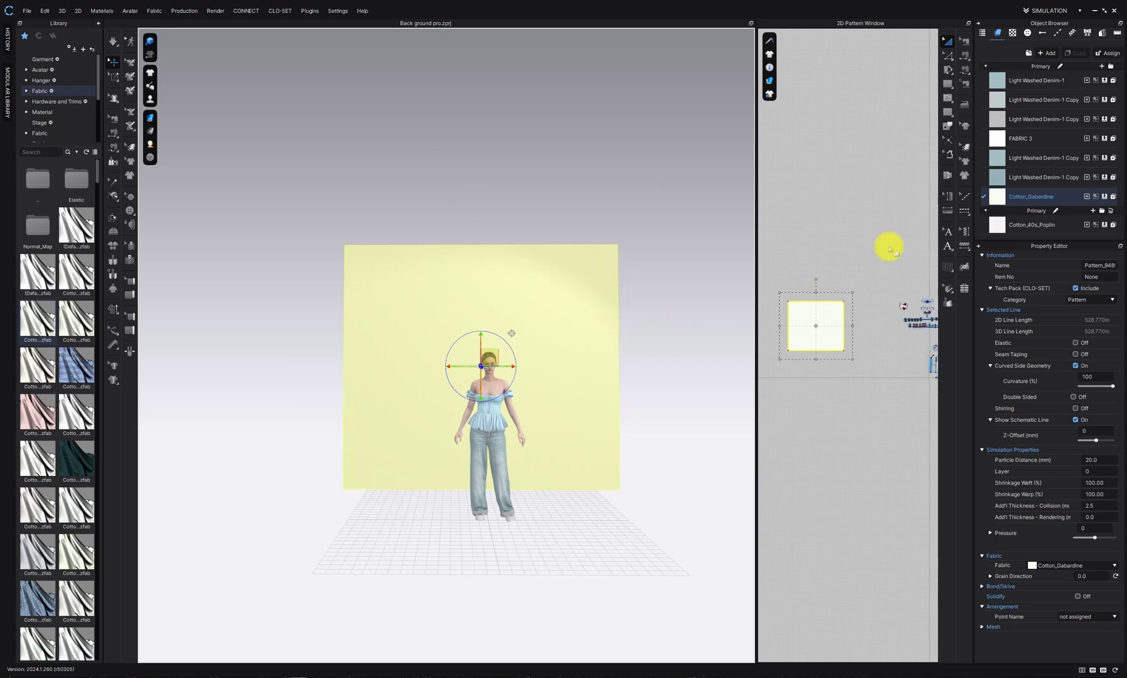
Step: Add the Cozy_living_room_photo_studio image with the pink couch as a print on the Cotton_Gabardine fabric
{"action": "left_click", "coordinate": [1074, 203]}
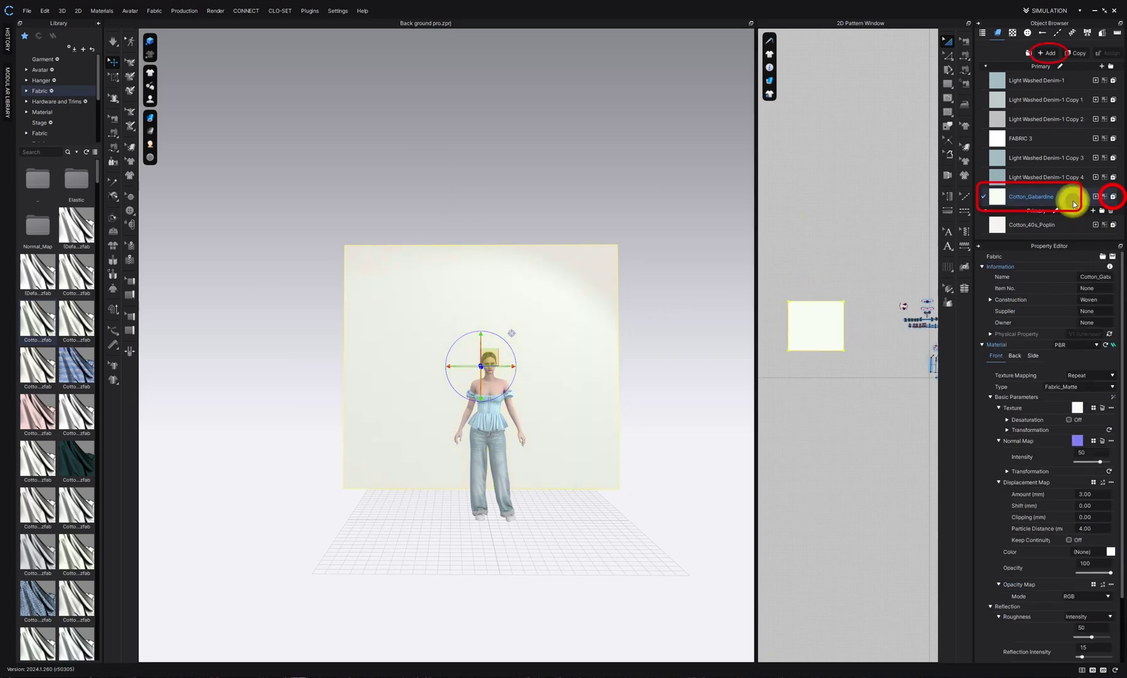
{"action": "left_click", "coordinate": [1114, 198]}
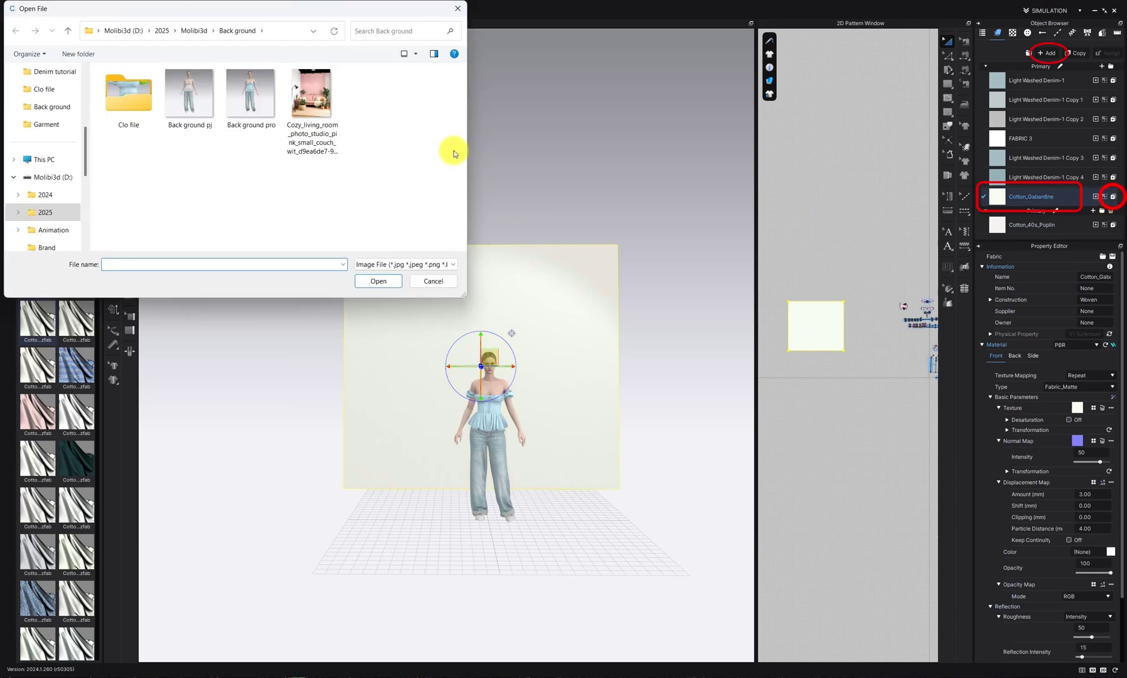
{"action": "double_click", "coordinate": [324, 85]}
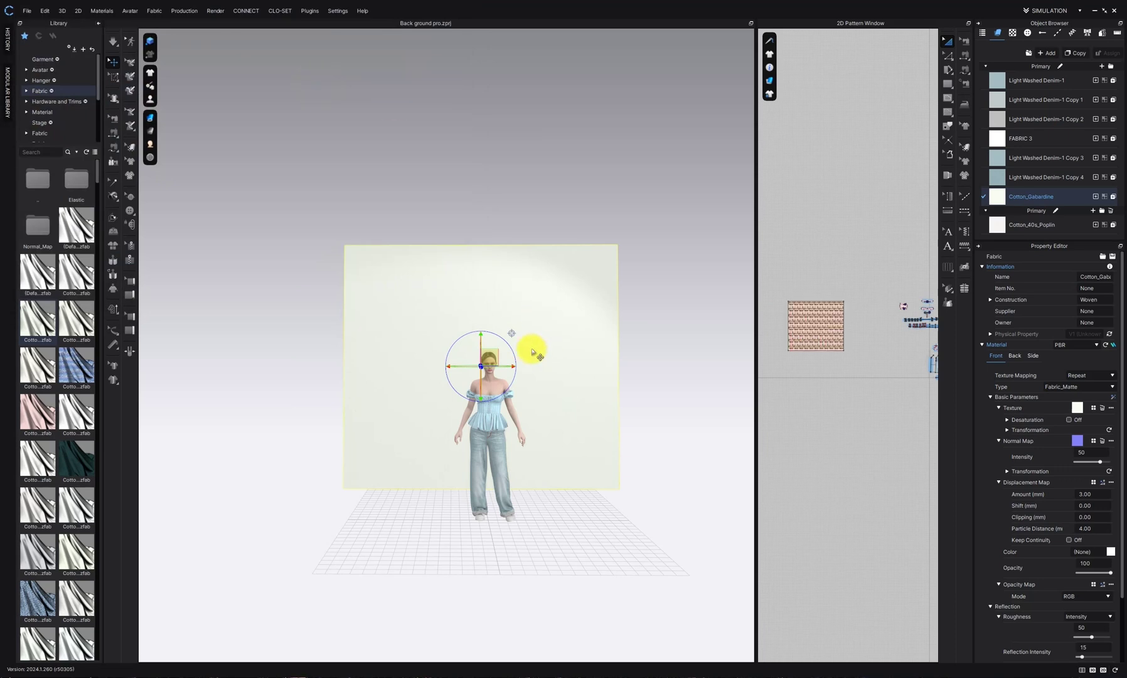
{"action": "scroll", "coordinate": [463, 311], "scroll_direction": "up", "scroll_amount": 5}
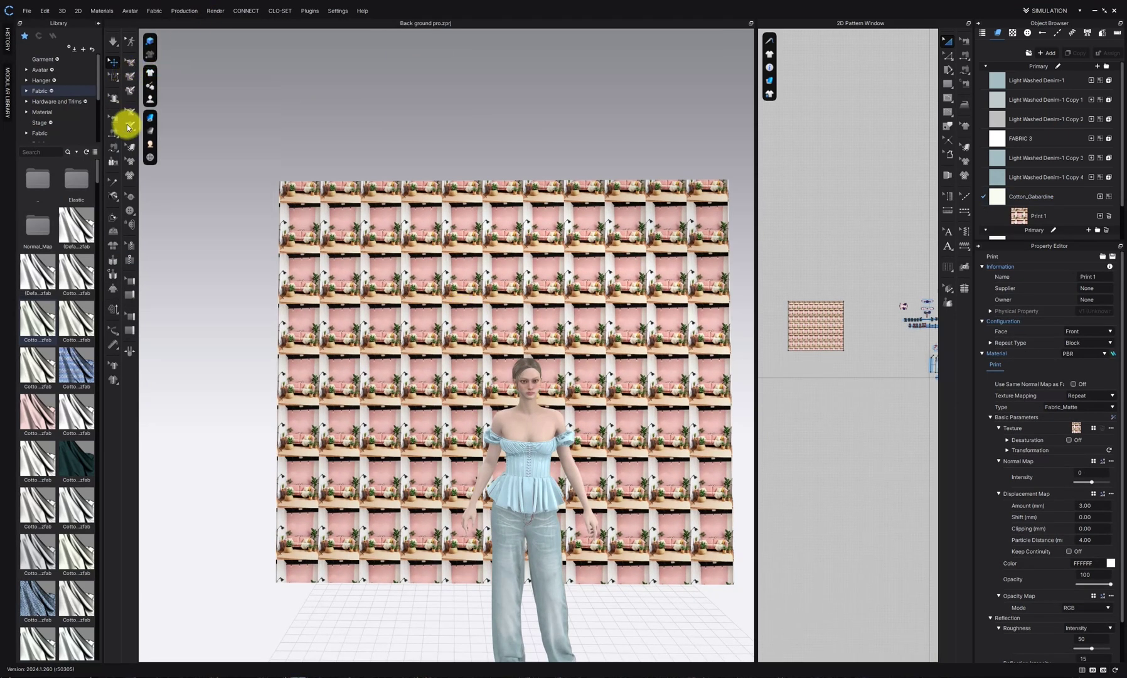
Step: Enlarge and position the living-room print until a single image fills the backdrop, and narrow the backdrop to the image's width
{"action": "left_click", "coordinate": [157, 12]}
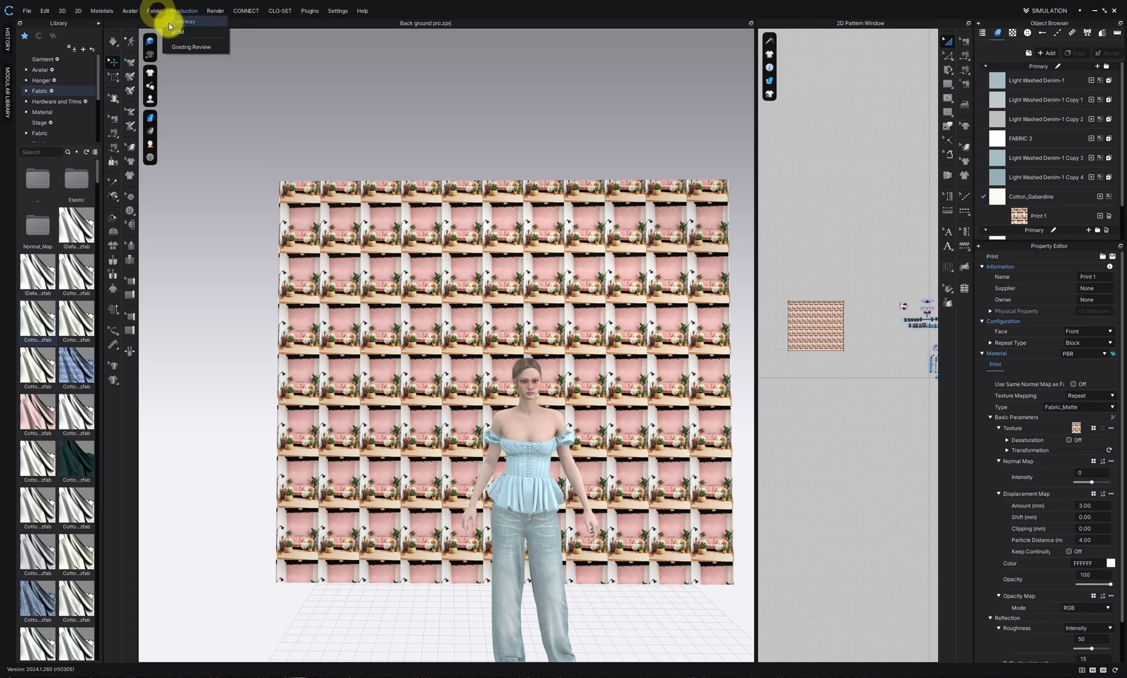
{"action": "mouse_move", "coordinate": [170, 21]}
{"action": "left_click", "coordinate": [222, 31]}
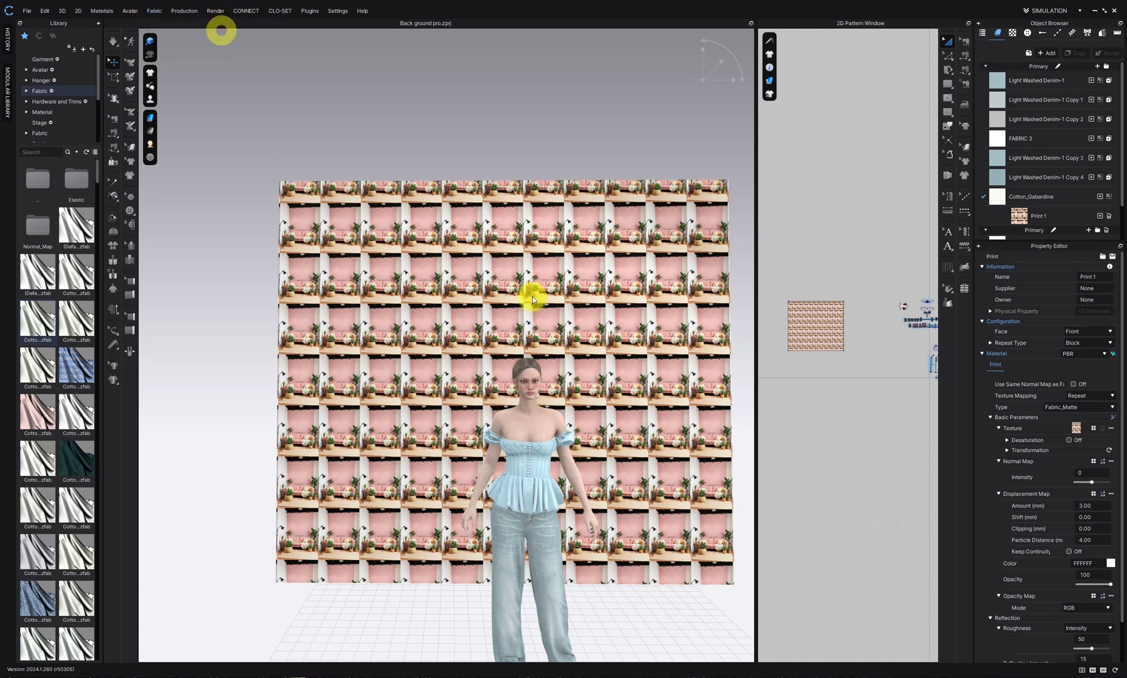
{"action": "left_click", "coordinate": [532, 291]}
{"action": "left_click_drag", "start_coordinate": [702, 72], "coordinate": [723, 55]}
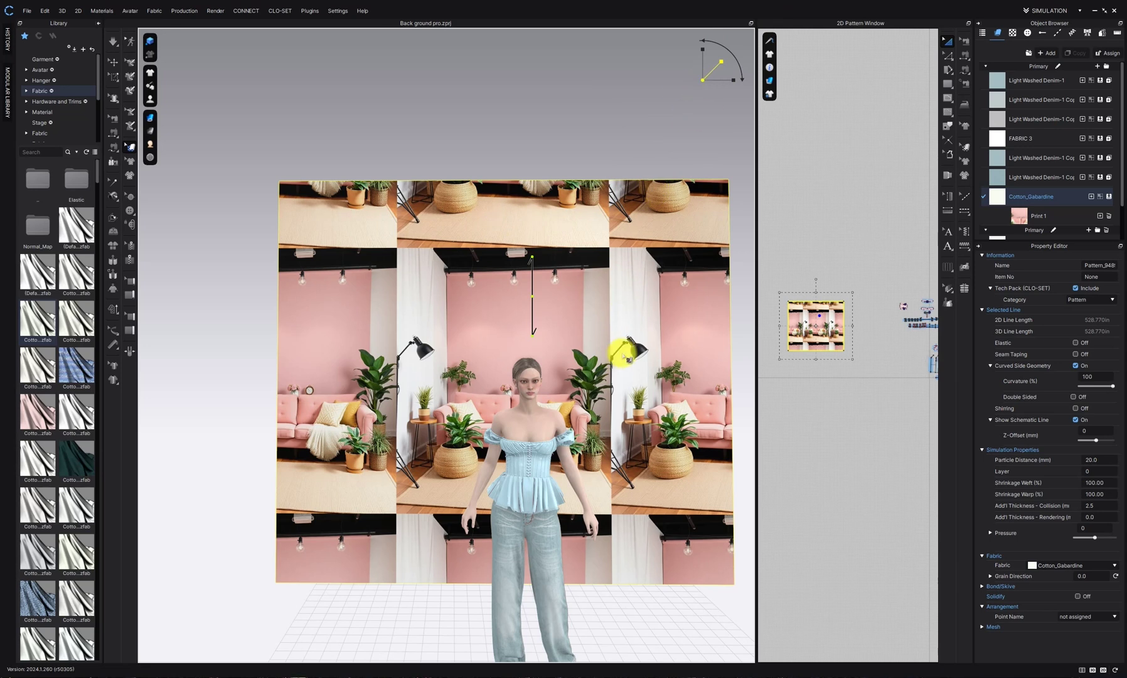
{"action": "key", "text": "ctrl+z"}
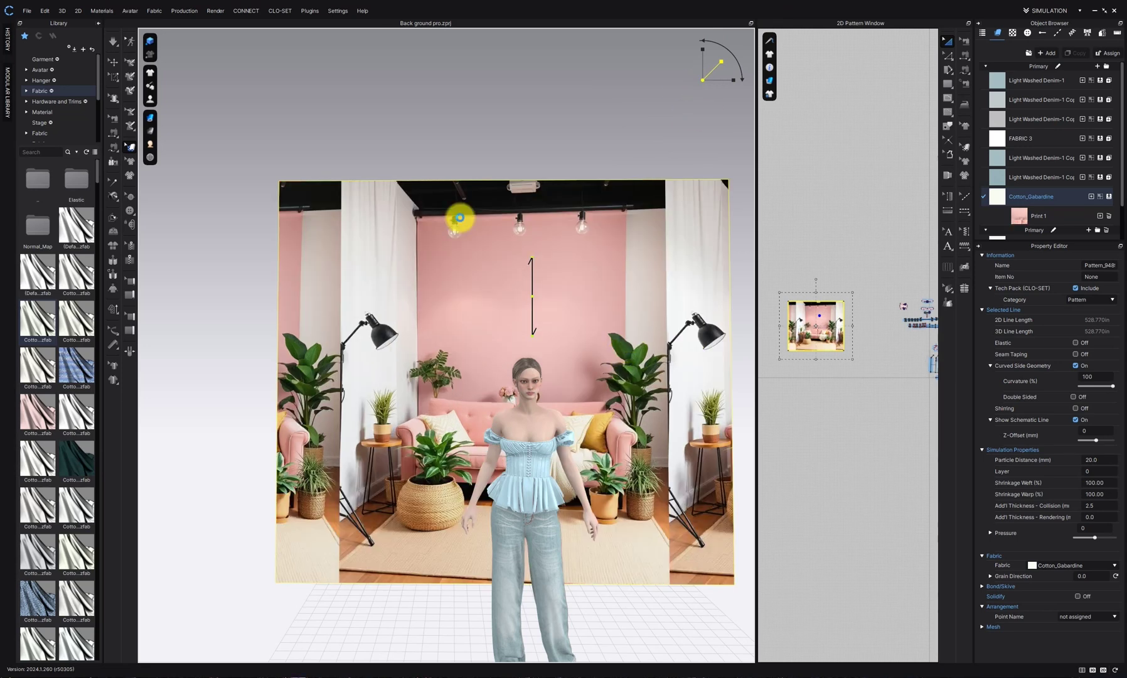
{"action": "key", "text": "ctrl+z"}
{"action": "left_click", "coordinate": [114, 62]}
{"action": "left_click", "coordinate": [244, 214]}
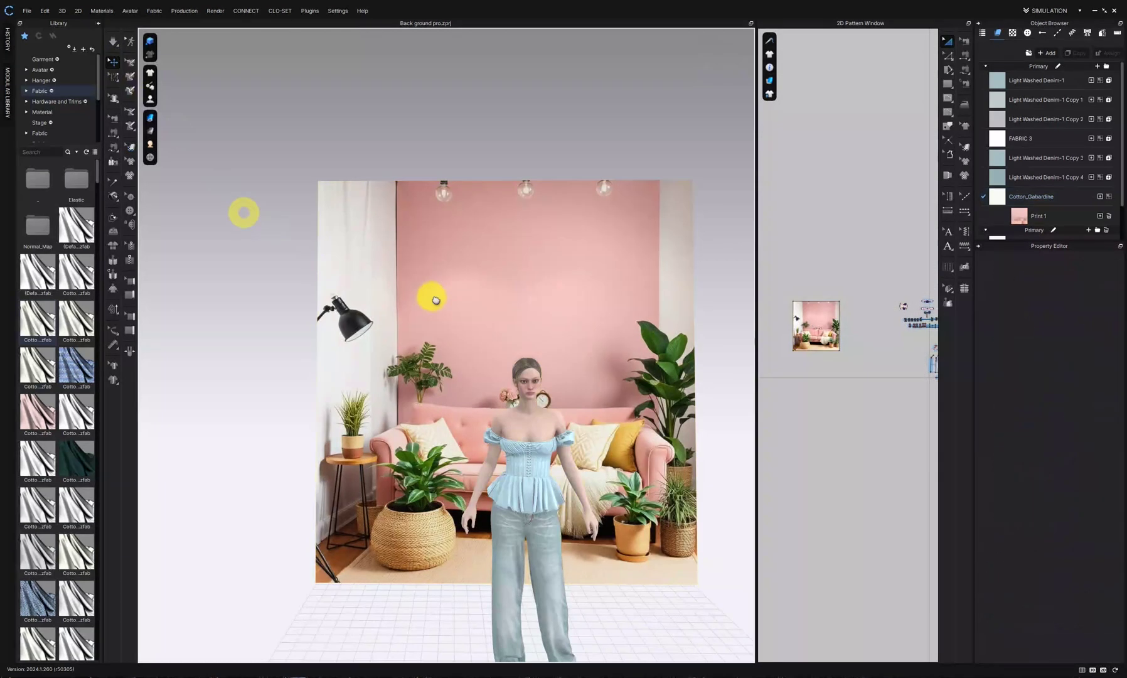
{"action": "mouse_move", "coordinate": [434, 297]}
{"action": "middle_mouse_down"}
{"action": "mouse_move", "coordinate": [419, 231]}
{"action": "mouse_move", "coordinate": [395, 262]}
{"action": "middle_mouse_up"}
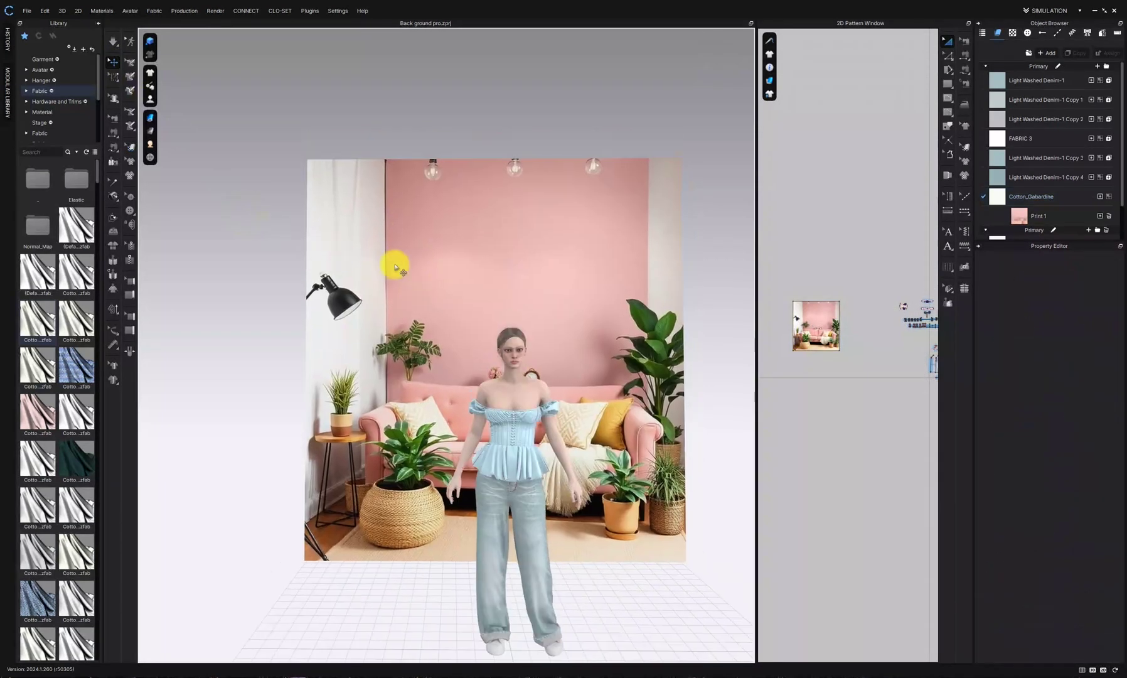
Step: Pin a strip along the whole upper edge of the backdrop with the Pin (Box) tool
{"action": "left_click", "coordinate": [113, 75]}
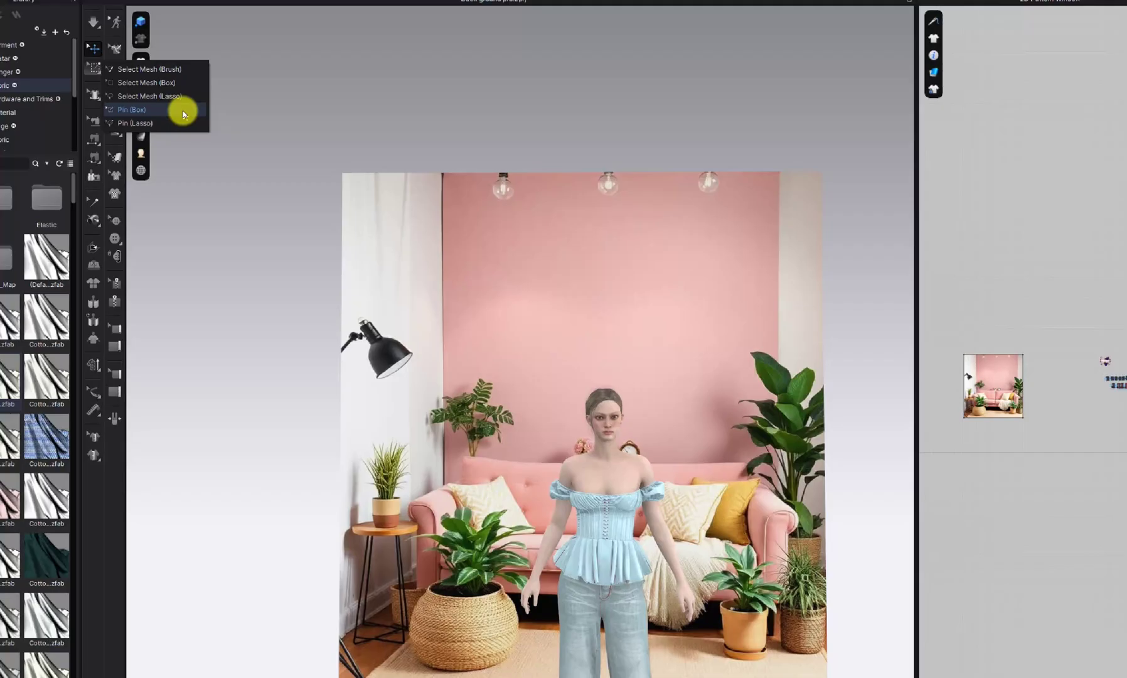
{"action": "left_click", "coordinate": [182, 110]}
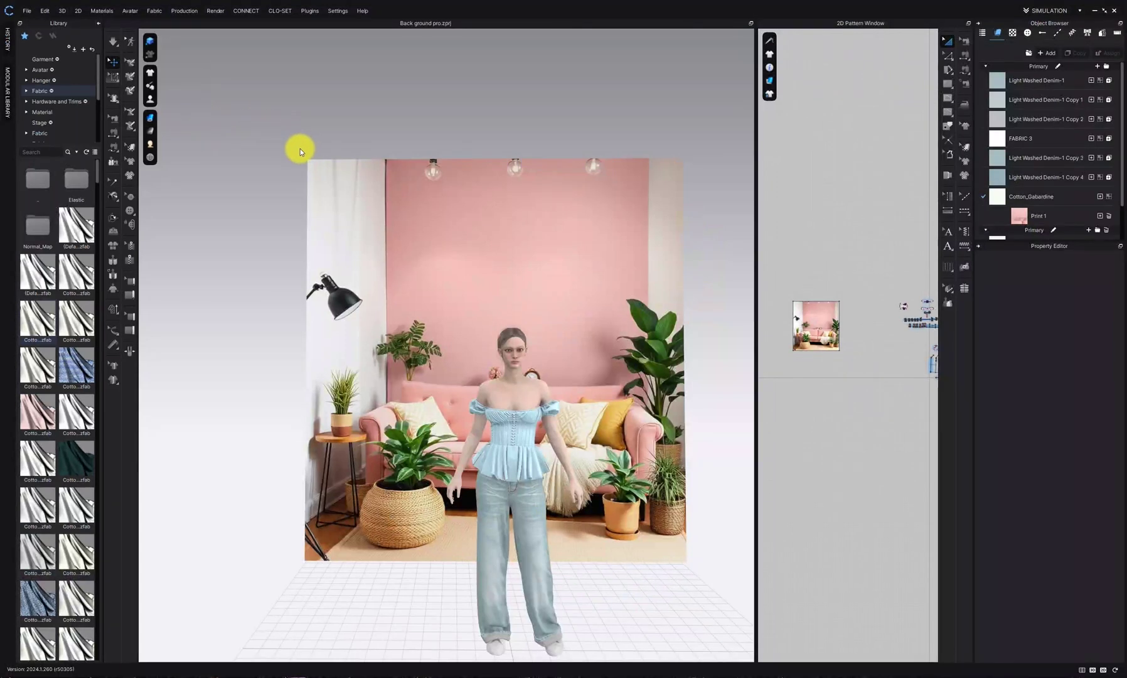
{"action": "left_click_drag", "start_coordinate": [266, 134], "coordinate": [710, 182]}
{"action": "left_click", "coordinate": [114, 63]}
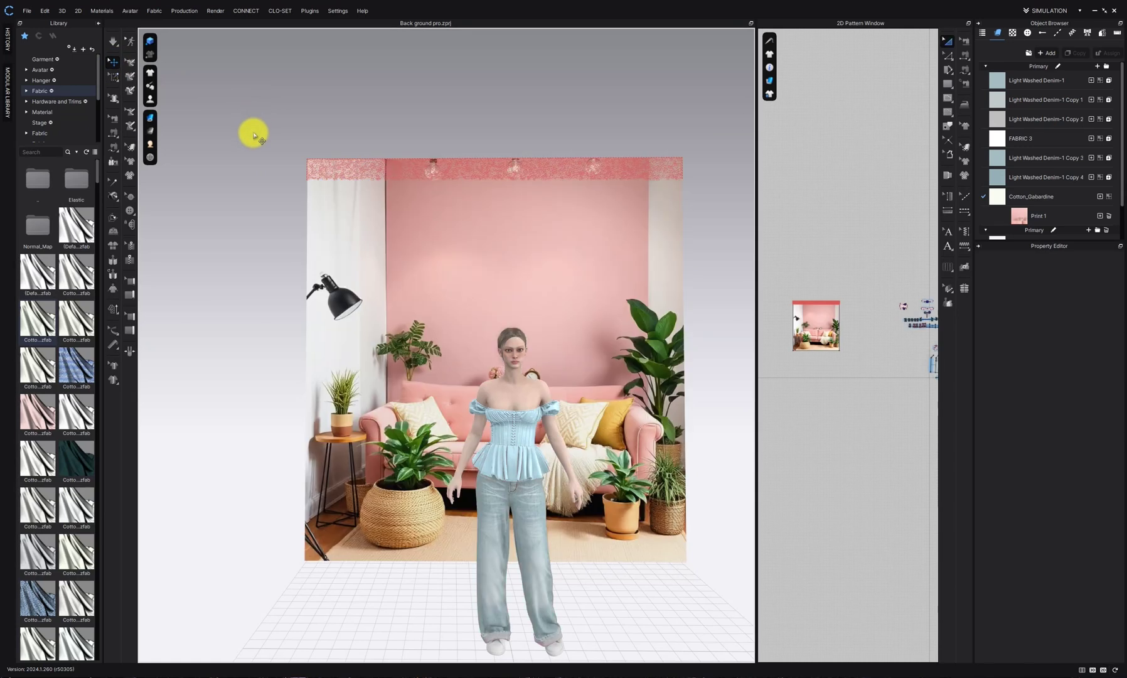
{"action": "scroll", "coordinate": [599, 413], "scroll_direction": "down", "scroll_amount": 1}
{"action": "right_click_drag", "start_coordinate": [599, 412], "coordinate": [637, 408]}
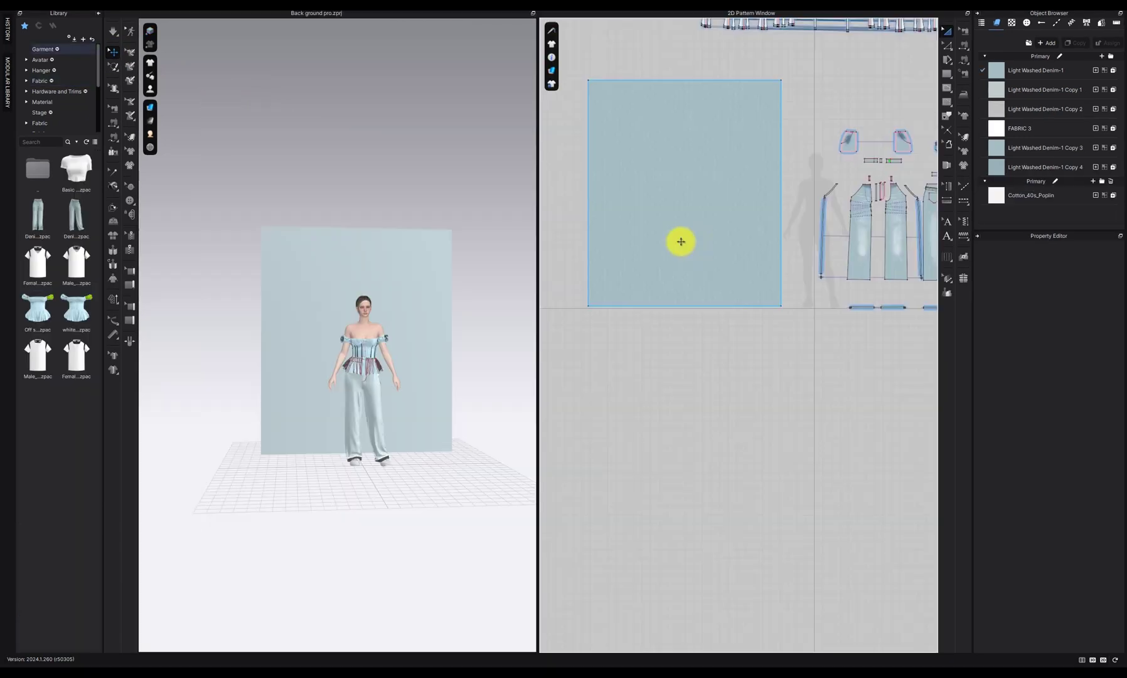
Step: Duplicate the large denim backdrop rectangle directly below itself and shorten the copy to about half its height from the lower edge
{"action": "left_click", "coordinate": [681, 242]}
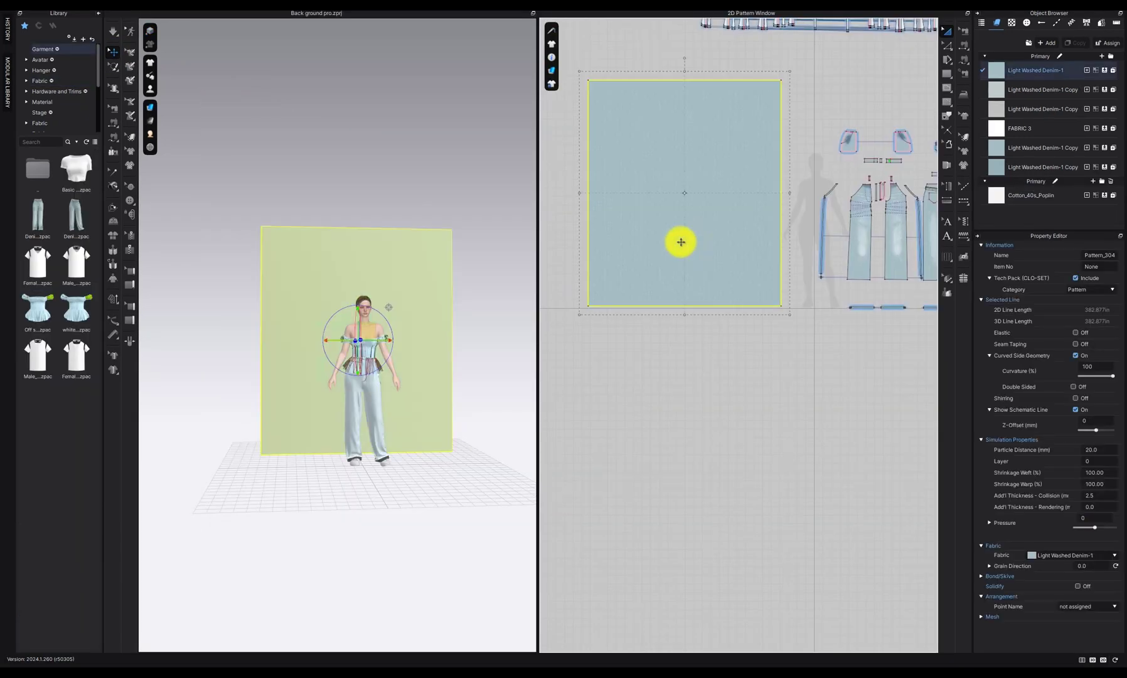
{"action": "key", "text": "ctrl+c"}
{"action": "key", "text": "ctrl+v"}
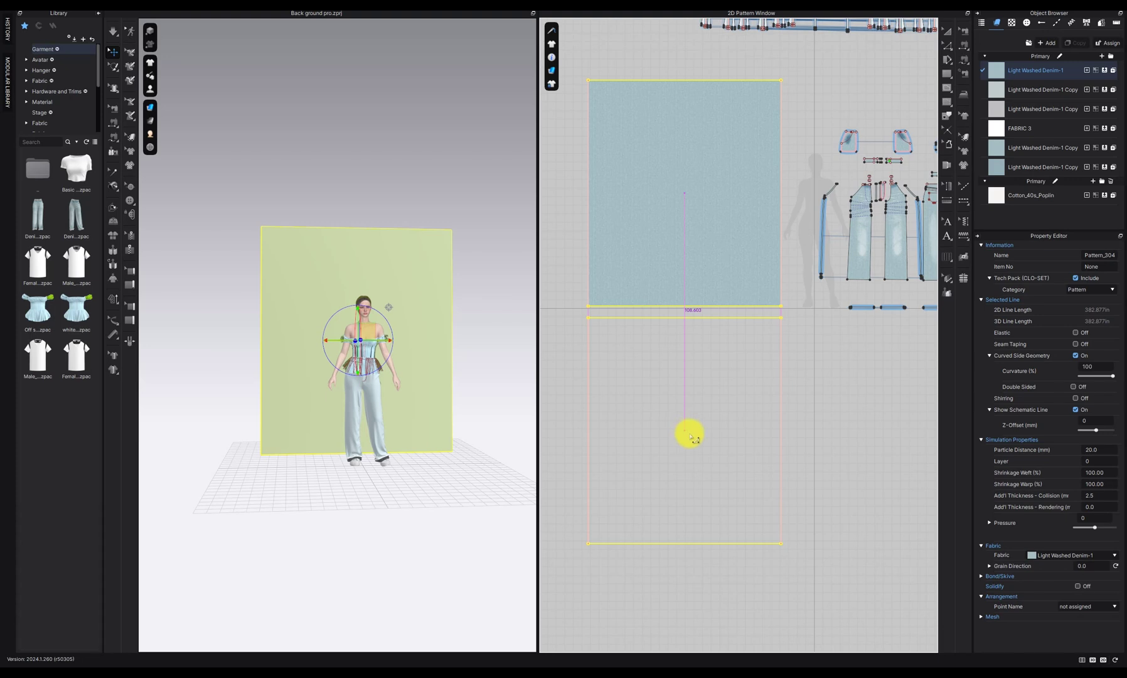
{"action": "left_click", "coordinate": [690, 438]}
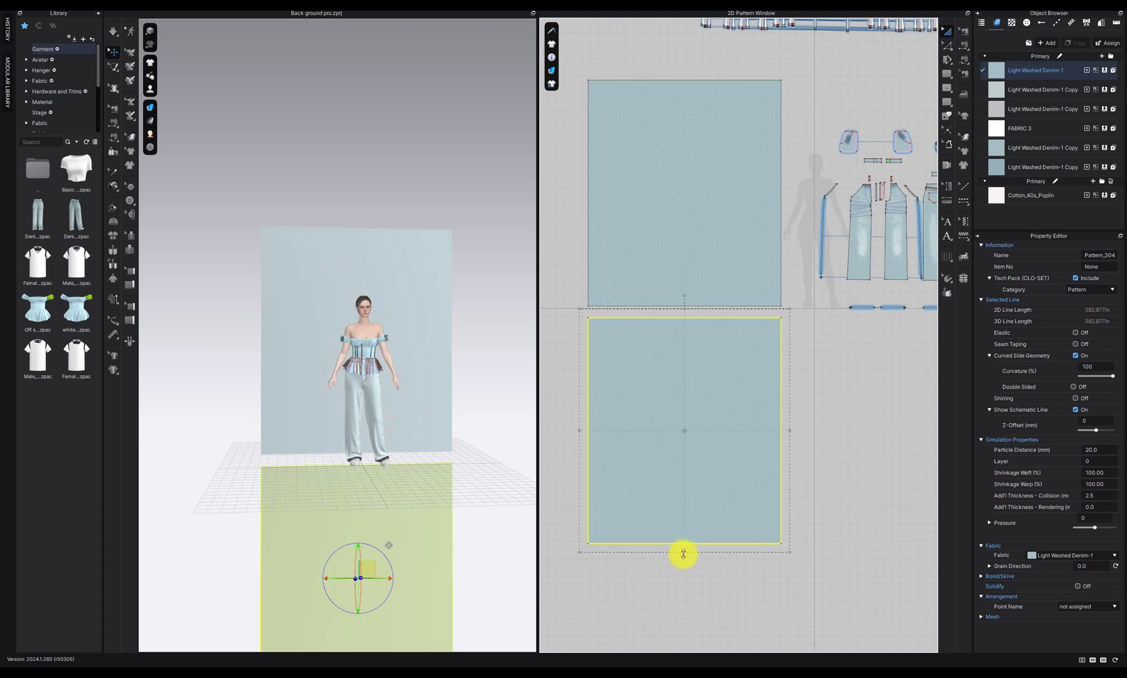
{"action": "left_click", "coordinate": [685, 438]}
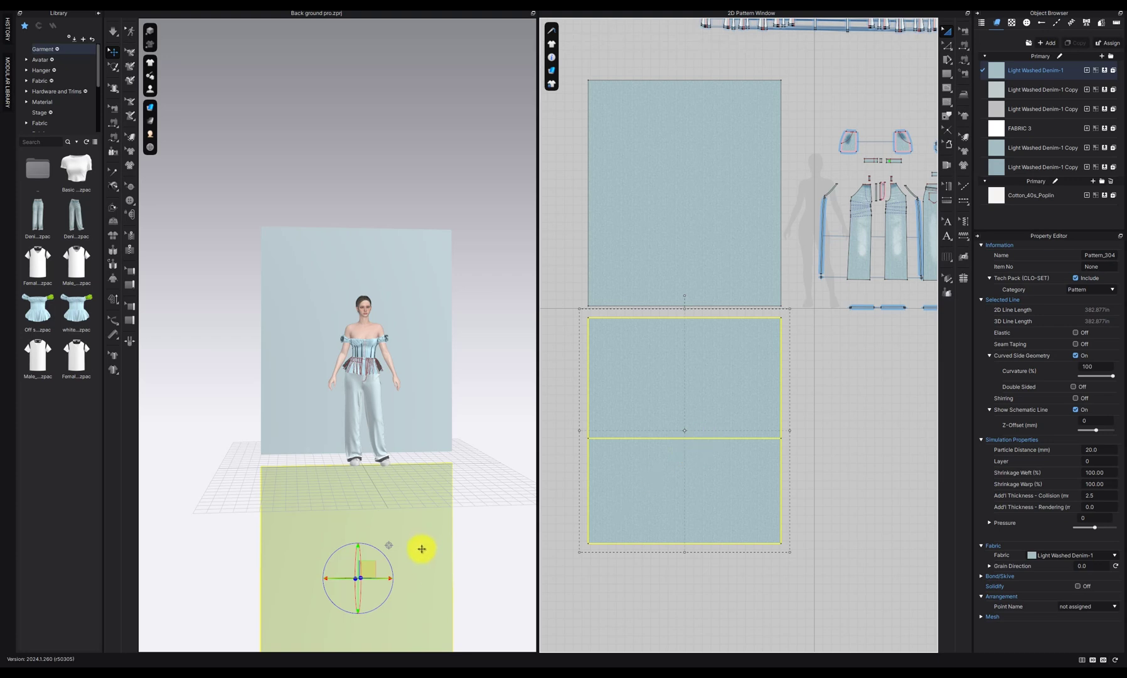
Step: Rotate the copied rectangle in the 3D scene until it lies flat like a floor
{"action": "scroll", "coordinate": [417, 548], "scroll_direction": "down", "scroll_amount": 1}
{"action": "right_click_drag", "start_coordinate": [413, 548], "coordinate": [461, 552]}
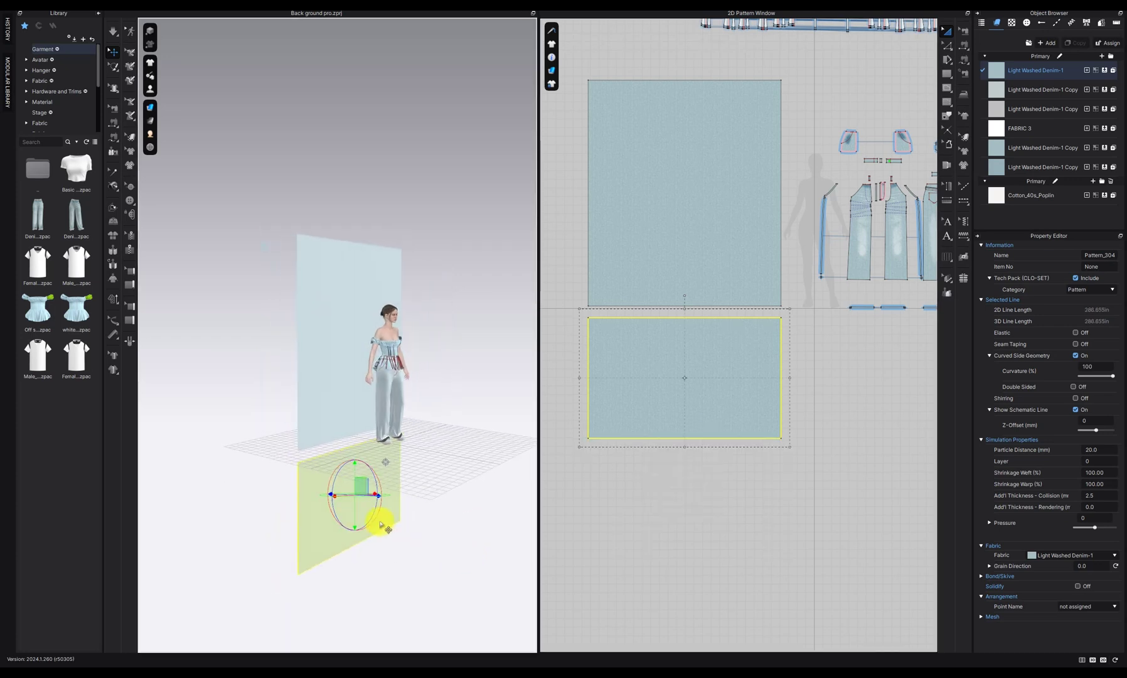
{"action": "left_click_drag", "start_coordinate": [379, 512], "coordinate": [342, 433]}
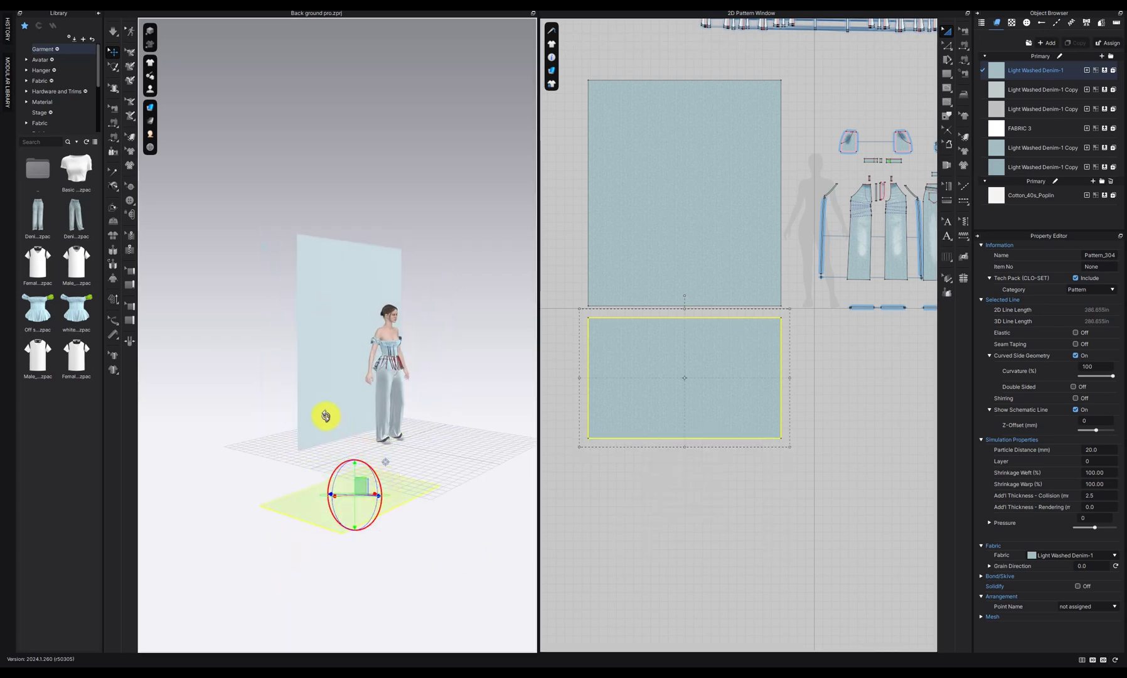
{"action": "right_click_drag", "start_coordinate": [324, 435], "coordinate": [390, 523]}
Step: Raise the flat rectangle to floor level and move it under the avatar's feet, in front of the backdrop's lower edge
{"action": "left_click_drag", "start_coordinate": [354, 475], "coordinate": [376, 442]}
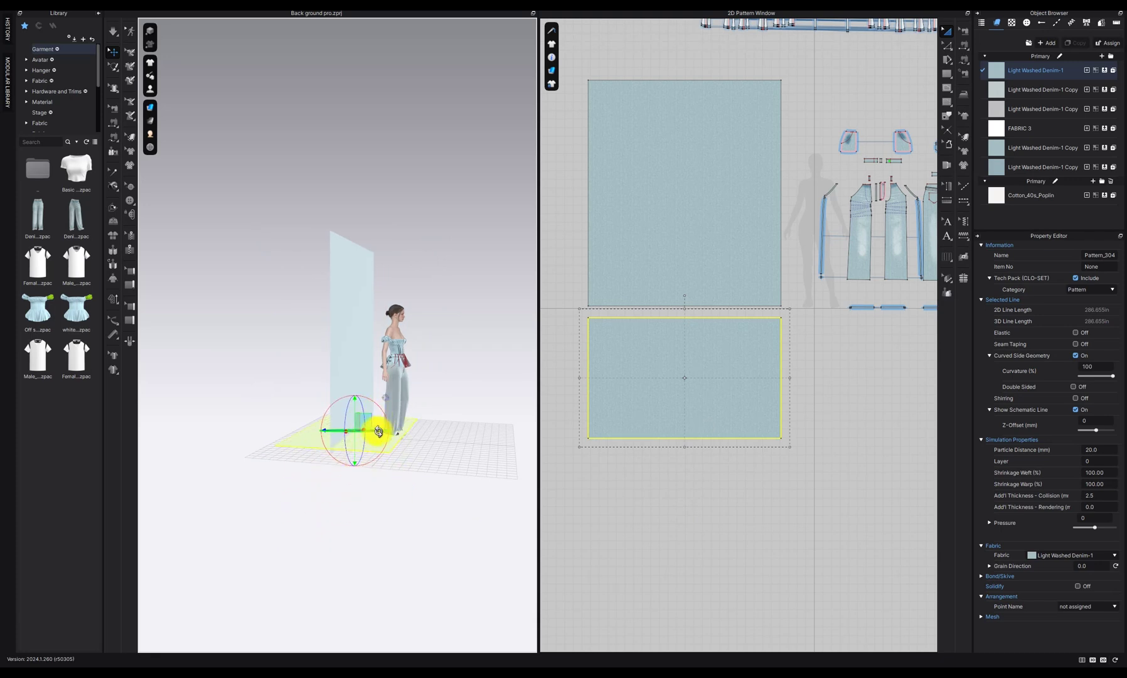
{"action": "right_click_drag", "start_coordinate": [390, 459], "coordinate": [398, 465]}
{"action": "scroll", "coordinate": [381, 465], "scroll_direction": "down", "scroll_amount": 2}
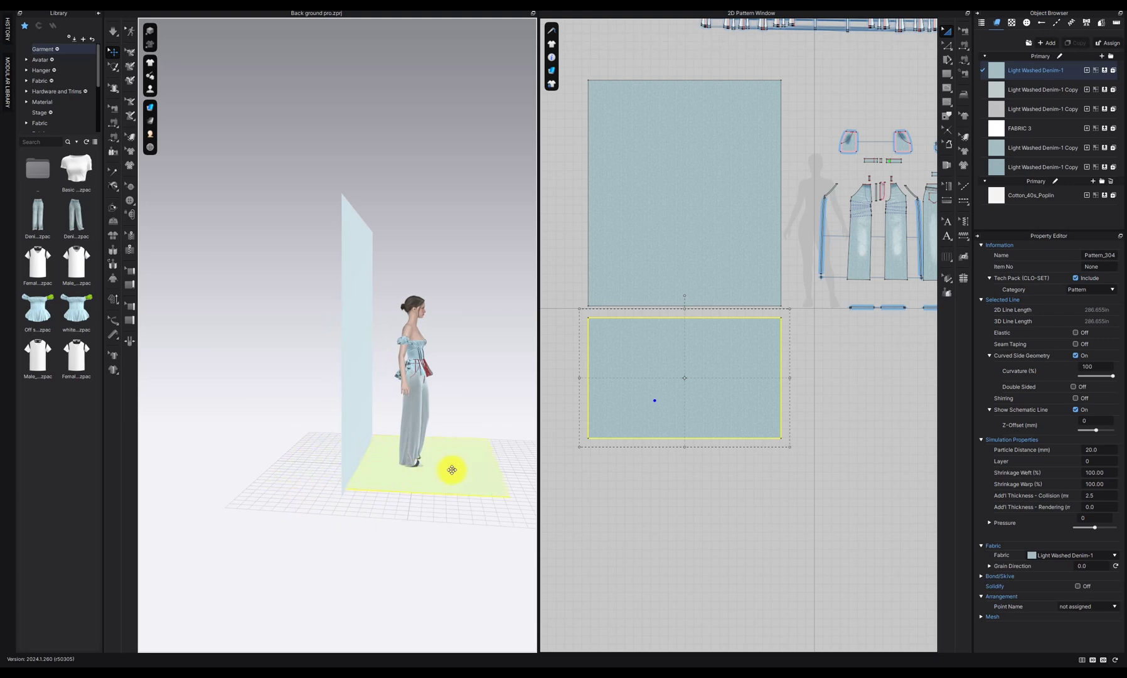
{"action": "right_click_drag", "start_coordinate": [454, 470], "coordinate": [358, 513]}
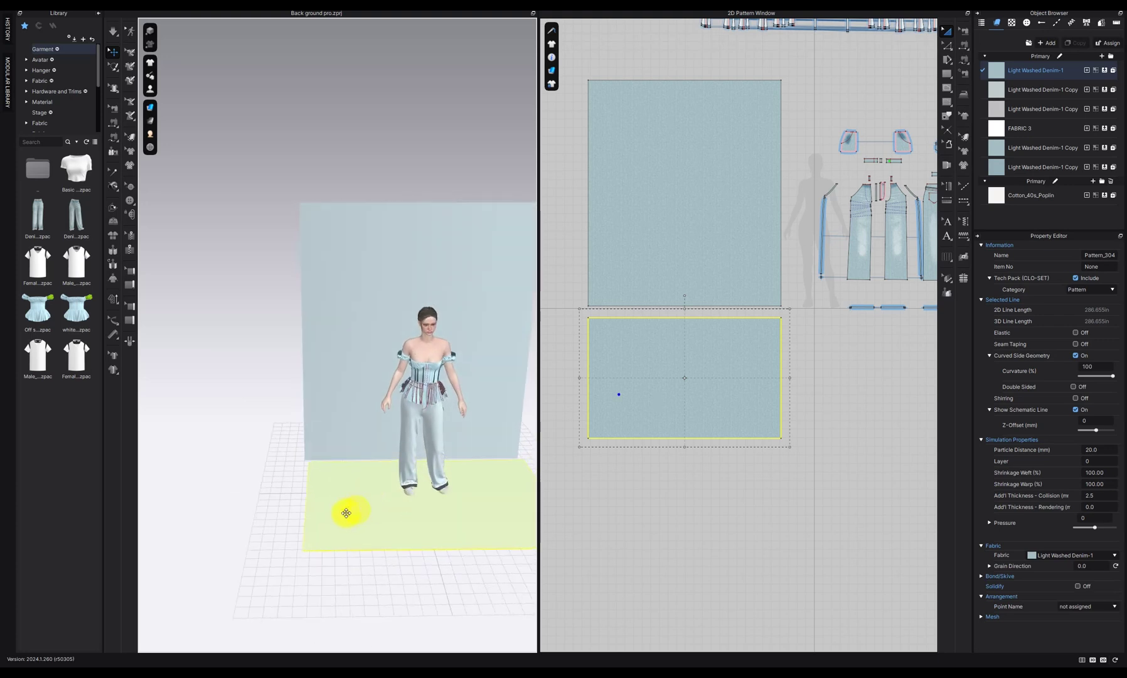
Step: Sew the backdrop's lower edge to the upper edge of the floor piece
{"action": "left_click", "coordinate": [964, 44]}
{"action": "left_click", "coordinate": [669, 306]}
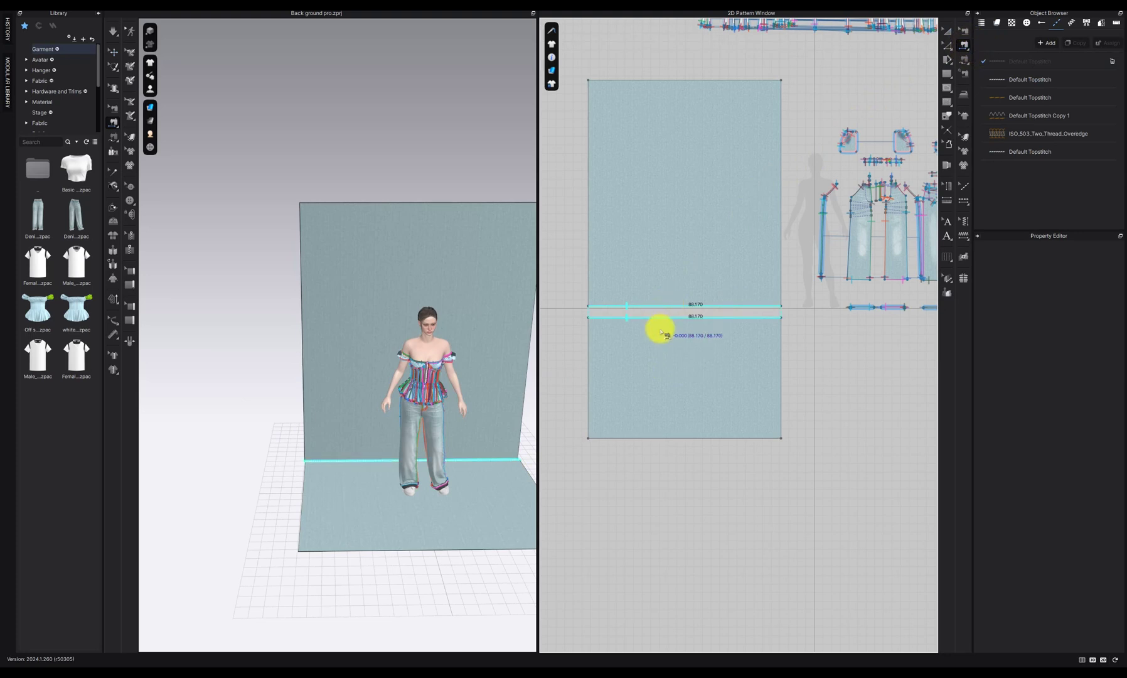
{"action": "left_click", "coordinate": [663, 331]}
{"action": "right_click_drag", "start_coordinate": [491, 373], "coordinate": [440, 373]}
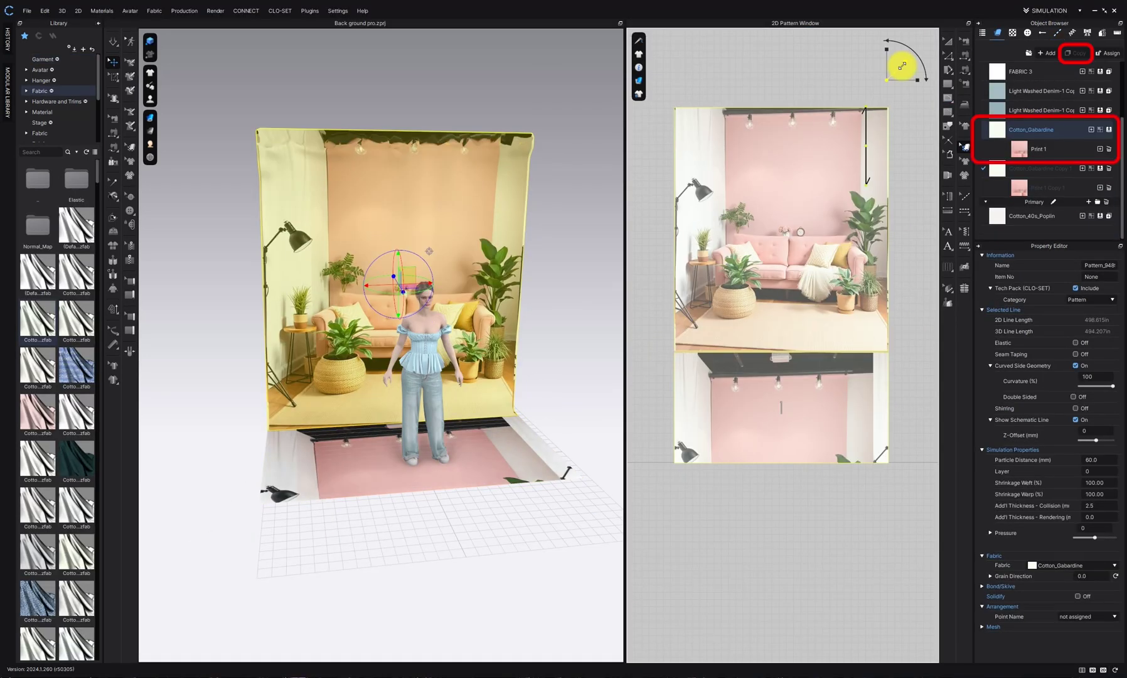
Step: Apply the Cotton_Gabardine Copy 1 fabric to the floor piece and shift its print so the rug continues from the backdrop
{"action": "left_click", "coordinate": [1000, 171]}
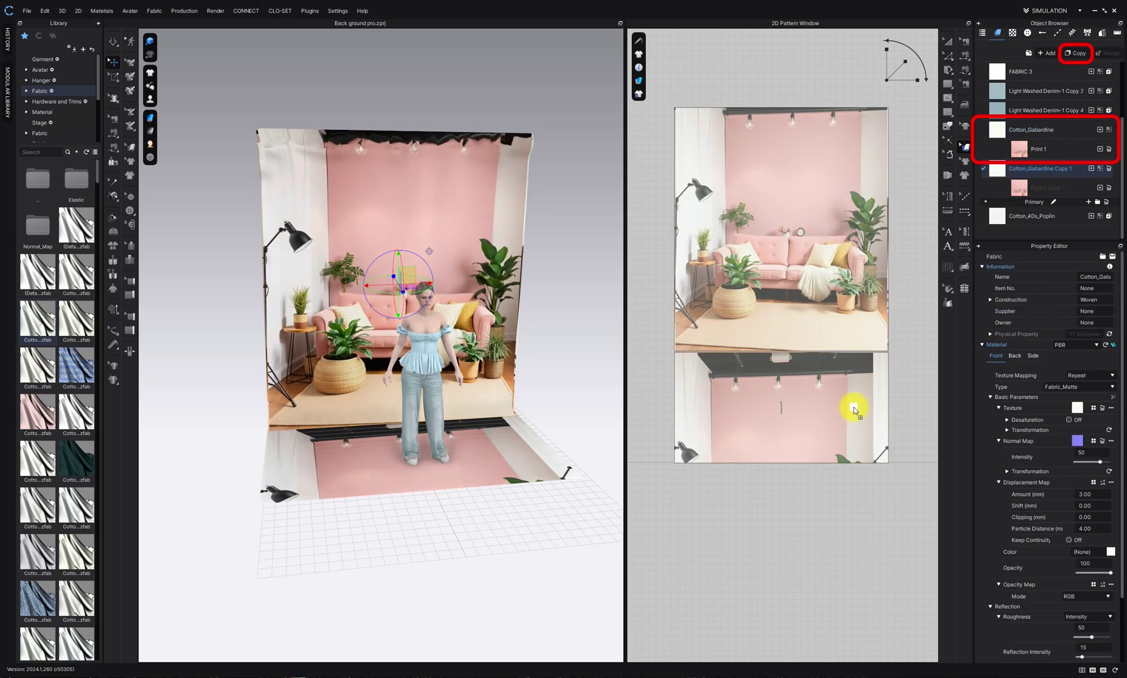
{"action": "left_click_drag", "start_coordinate": [854, 407], "coordinate": [854, 407]}
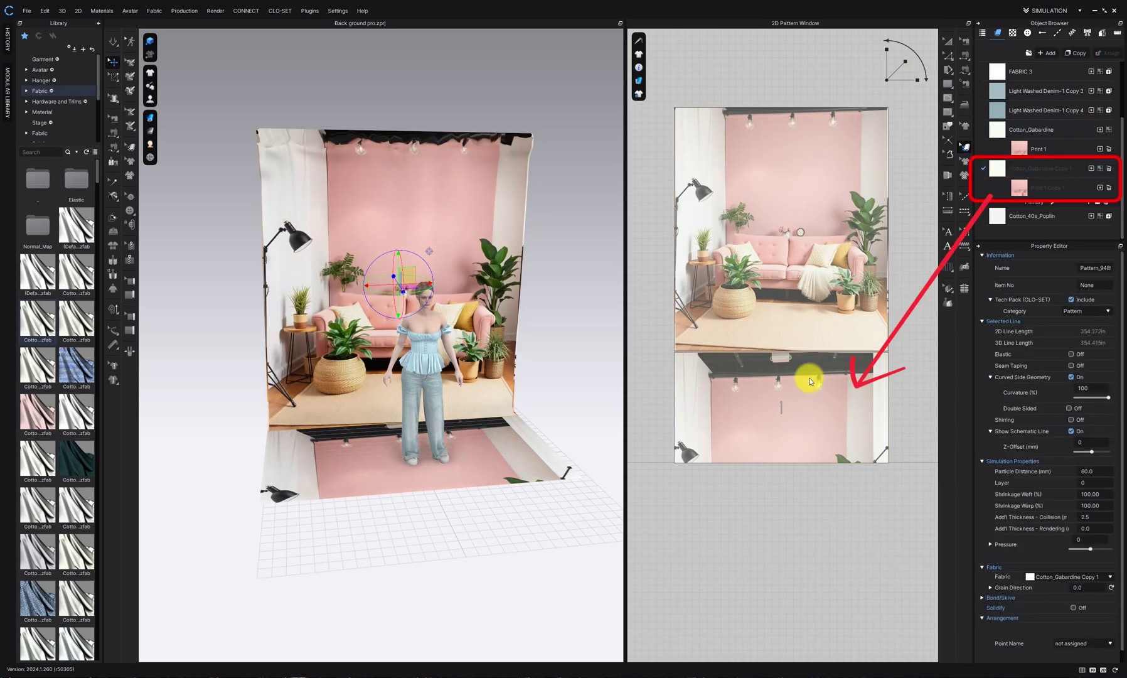
{"action": "mouse_move", "coordinate": [784, 411]}
{"action": "left_mouse_down"}
{"action": "mouse_move", "coordinate": [783, 235]}
{"action": "mouse_move", "coordinate": [821, 364]}
{"action": "mouse_move", "coordinate": [827, 337]}
{"action": "mouse_move", "coordinate": [833, 416]}
{"action": "mouse_move", "coordinate": [845, 360]}
{"action": "mouse_move", "coordinate": [846, 395]}
{"action": "mouse_move", "coordinate": [830, 395]}
{"action": "left_mouse_up"}
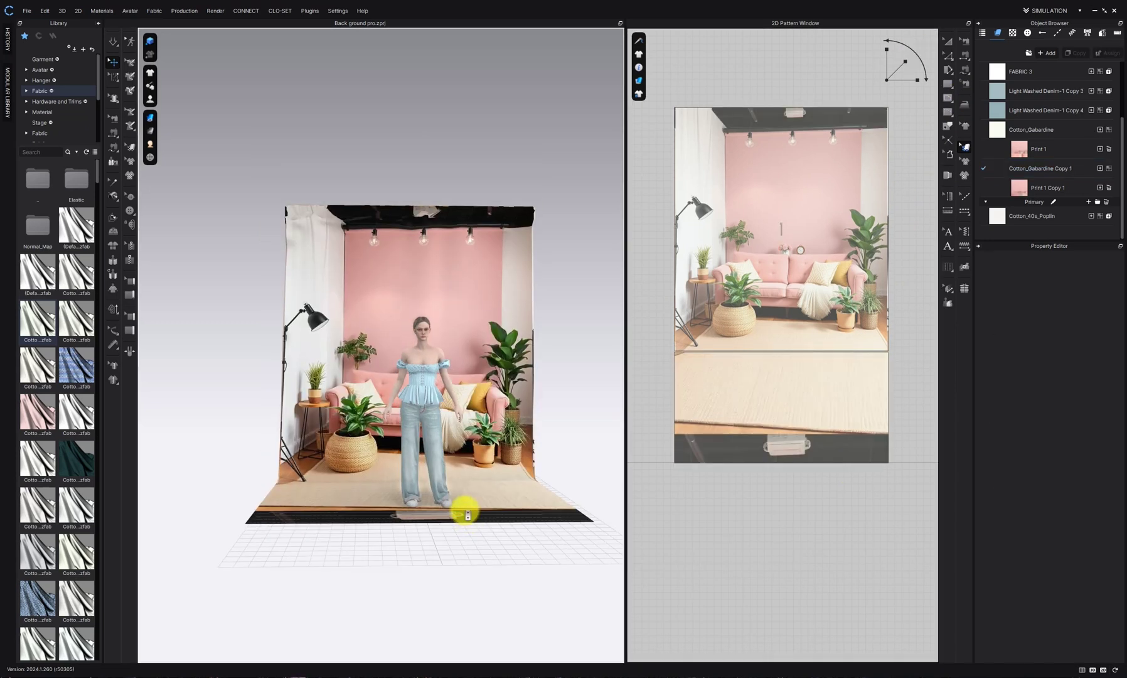
Step: Select the avatar together with all garment patterns and move them back onto the rug, closer to the sofa
{"action": "scroll", "coordinate": [465, 513], "scroll_direction": "up", "scroll_amount": 6}
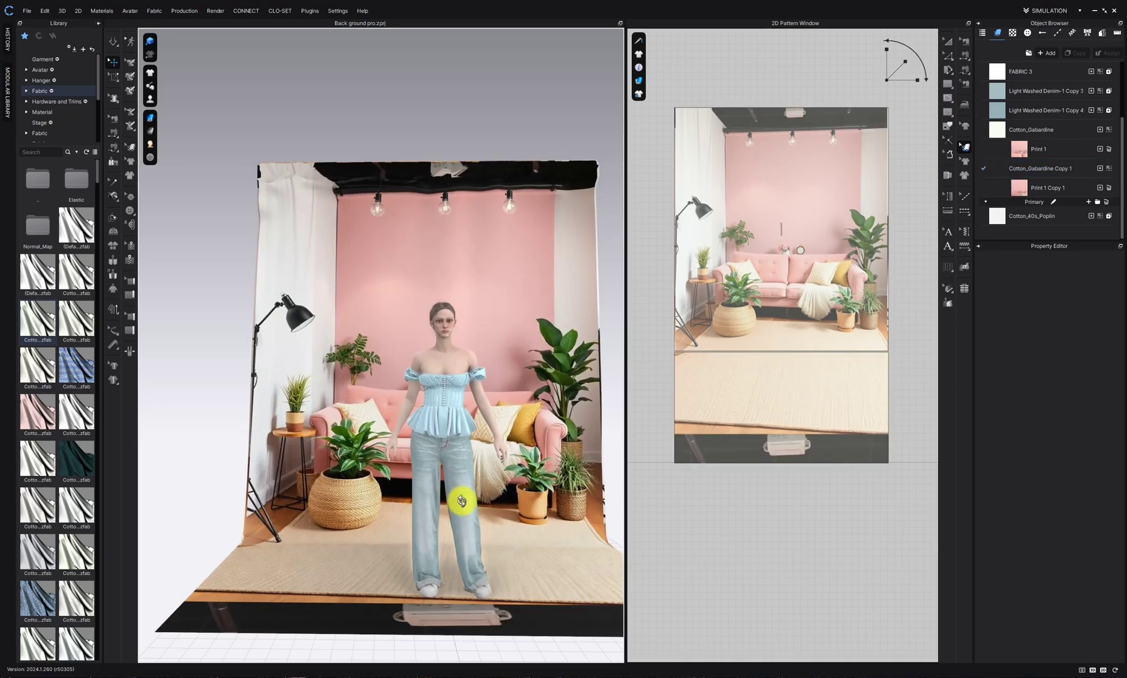
{"action": "scroll", "coordinate": [460, 506], "scroll_direction": "down", "scroll_amount": 2}
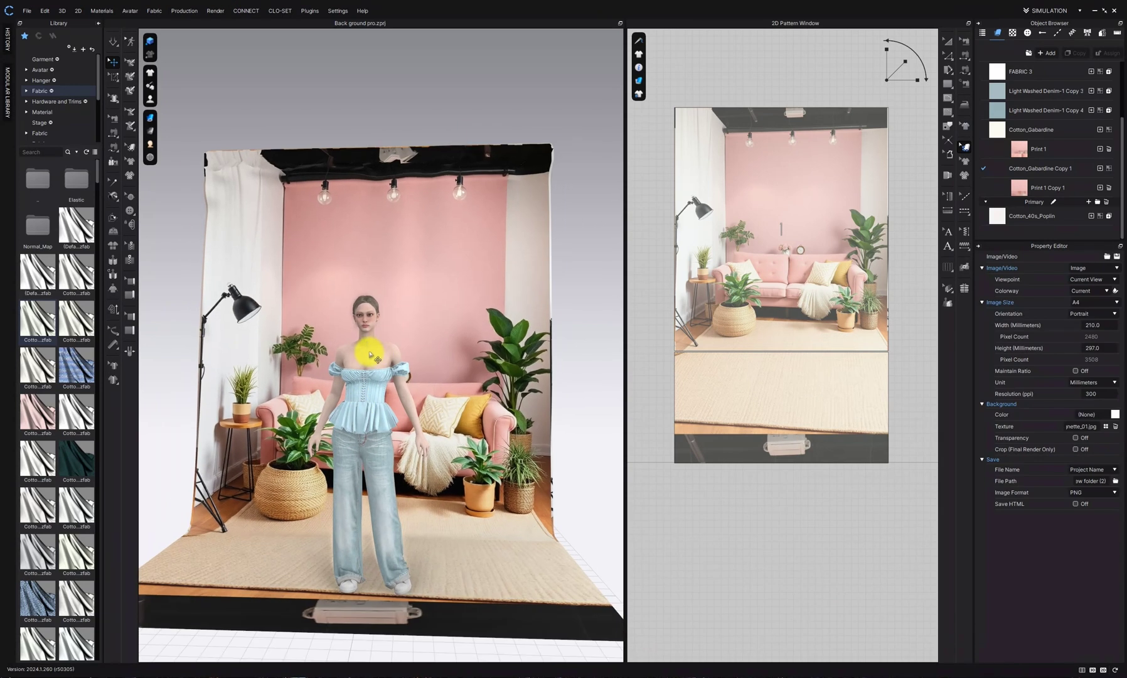
{"action": "right_click_drag", "start_coordinate": [370, 354], "coordinate": [369, 352]}
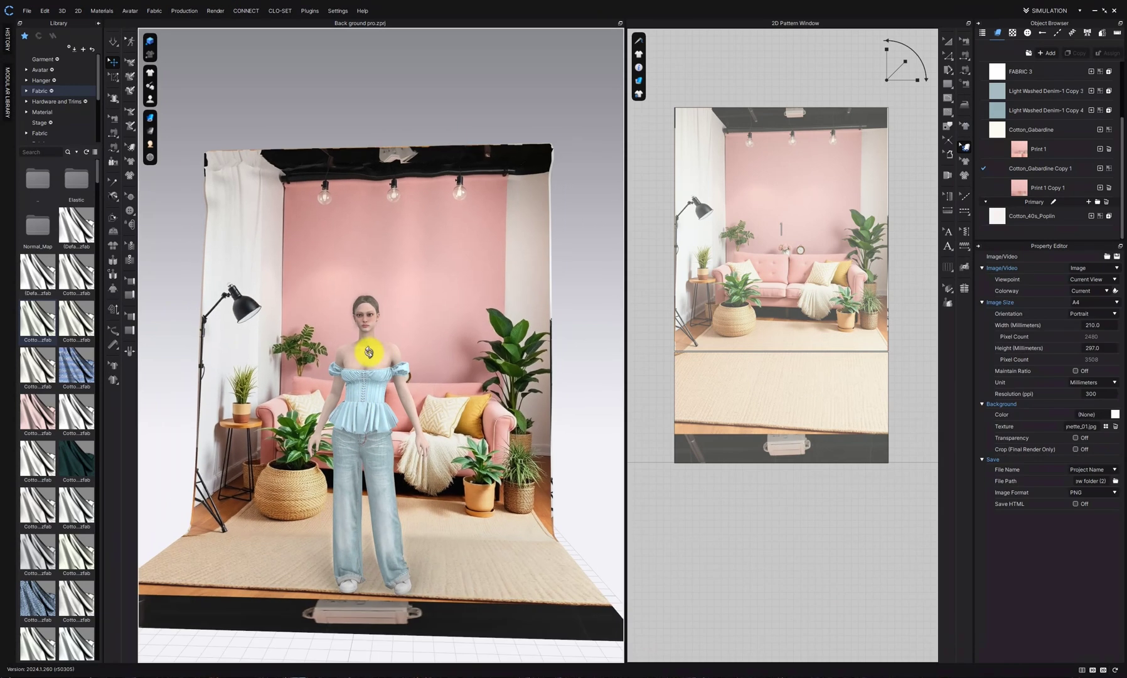
{"action": "left_click", "coordinate": [409, 361]}
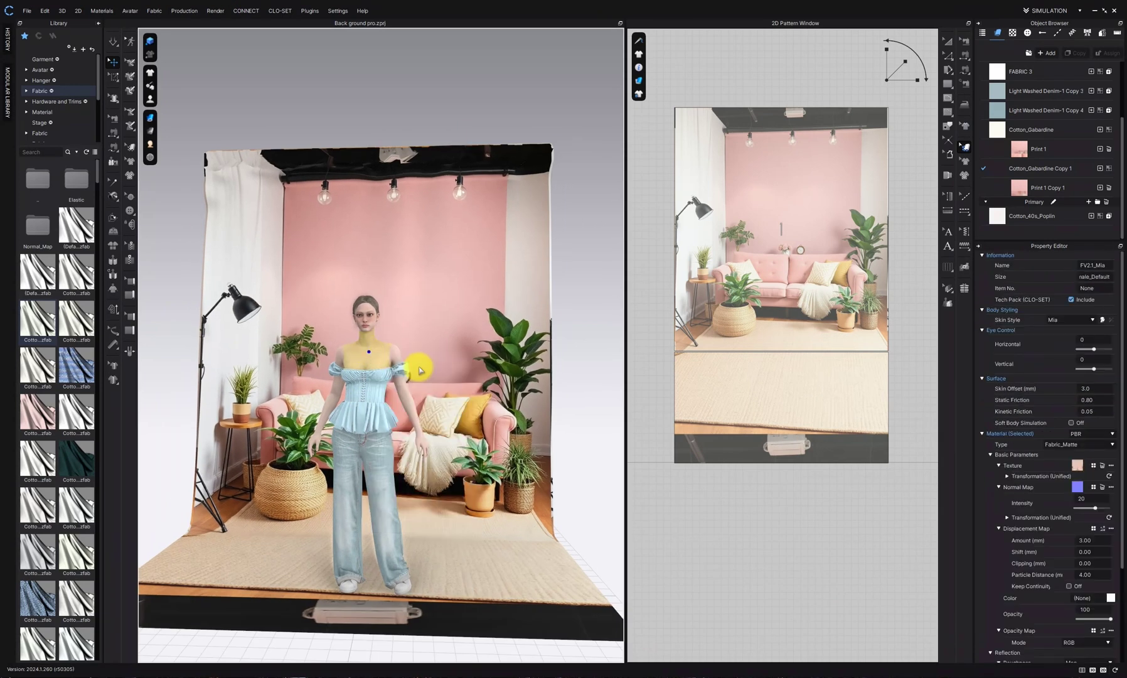
{"action": "scroll", "coordinate": [808, 409], "scroll_direction": "down", "scroll_amount": 4}
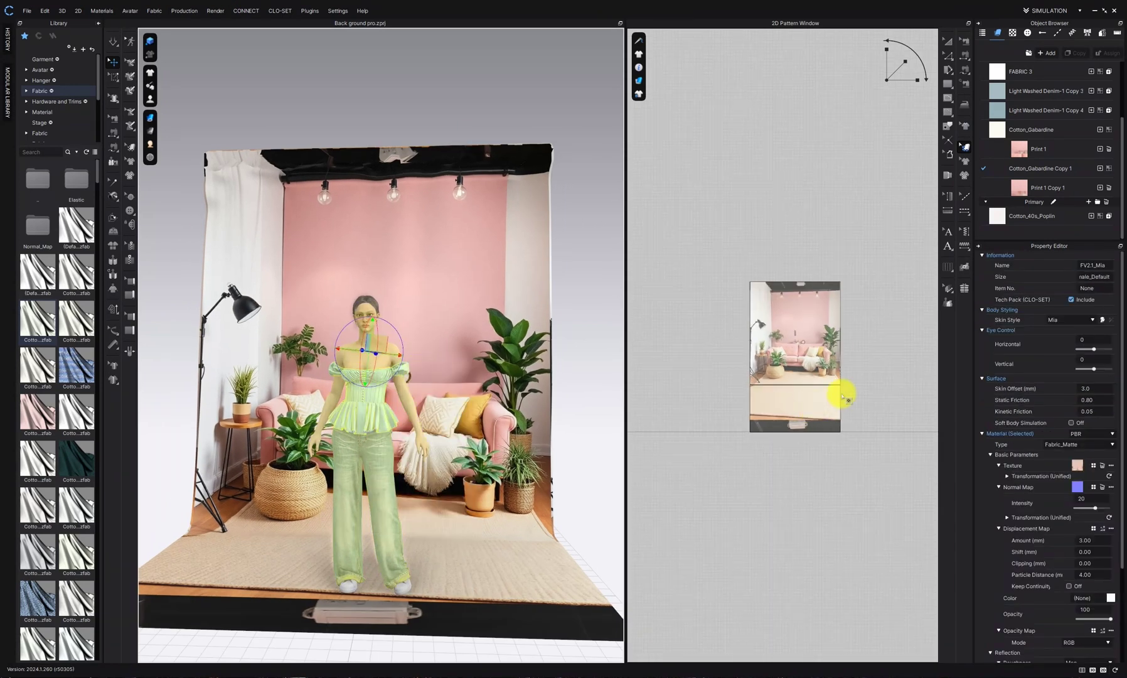
{"action": "middle_click_drag", "start_coordinate": [808, 395], "coordinate": [593, 408]}
{"action": "scroll", "coordinate": [730, 402], "scroll_direction": "up", "scroll_amount": 4}
{"action": "right_click_drag", "start_coordinate": [471, 420], "coordinate": [553, 426]}
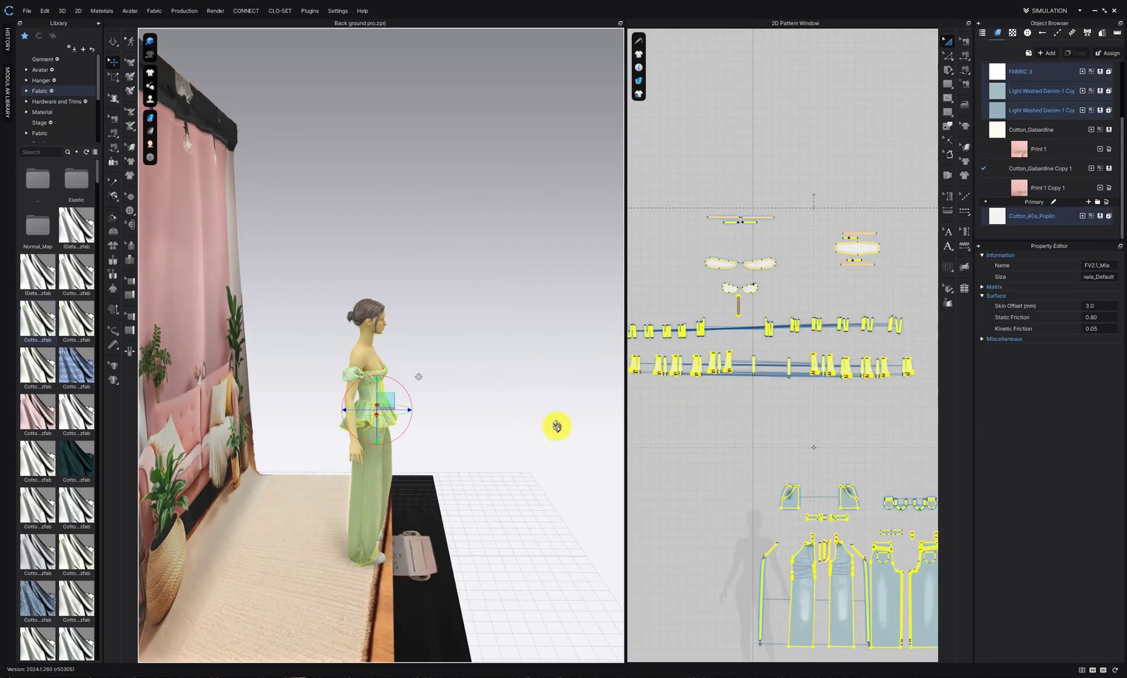
{"action": "left_click_drag", "start_coordinate": [380, 408], "coordinate": [314, 410]}
{"action": "right_click_drag", "start_coordinate": [329, 414], "coordinate": [277, 402]}
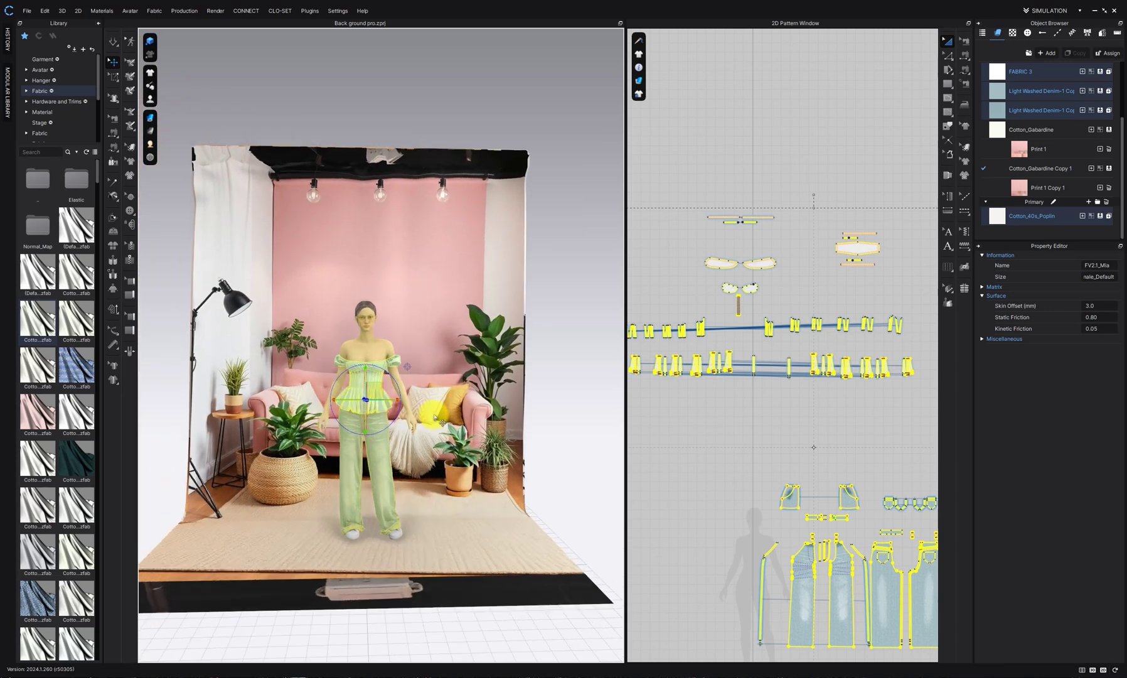
{"action": "middle_click_drag", "start_coordinate": [445, 415], "coordinate": [476, 418]}
{"action": "right_click_drag", "start_coordinate": [594, 381], "coordinate": [585, 387]}
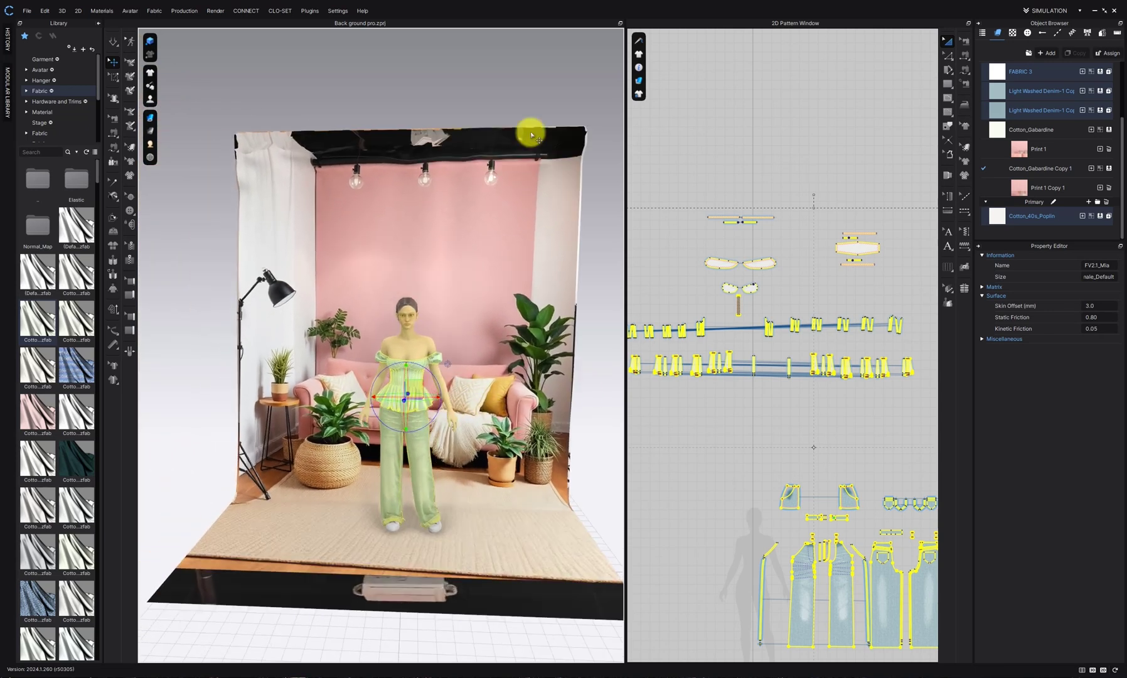
Step: Select the garment patterns in the 2D window and set their particle distance to 10 mm
{"action": "left_click", "coordinate": [1050, 128]}
{"action": "scroll", "coordinate": [735, 366], "scroll_direction": "down", "scroll_amount": 3}
{"action": "scroll", "coordinate": [776, 255], "scroll_direction": "down", "scroll_amount": 2}
{"action": "middle_click_drag", "start_coordinate": [776, 255], "coordinate": [921, 302]}
{"action": "middle_click_drag", "start_coordinate": [653, 346], "coordinate": [789, 350]}
{"action": "left_click_drag", "start_coordinate": [712, 279], "coordinate": [847, 520]}
{"action": "left_click", "coordinate": [1106, 460]}
{"action": "type", "text": "100"}
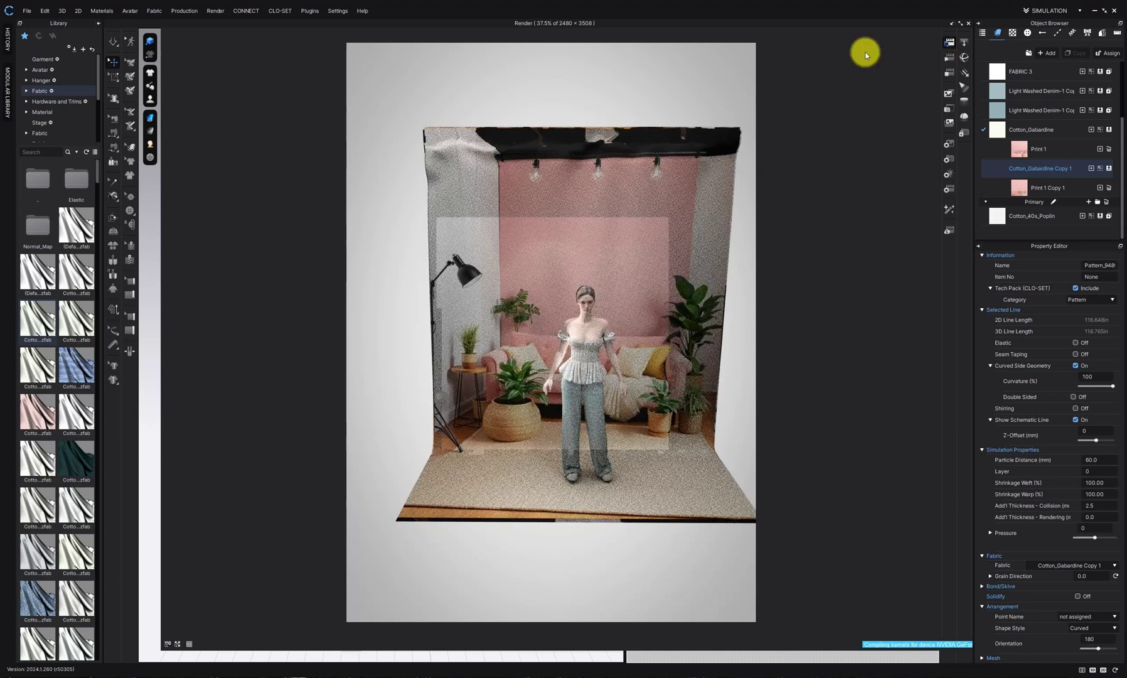
Step: Frame the render closely on the avatar in front of the living-room backdrop and set the light preset to Light_5
{"action": "right_click_drag", "start_coordinate": [706, 376], "coordinate": [707, 363]}
{"action": "left_click", "coordinate": [642, 395]}
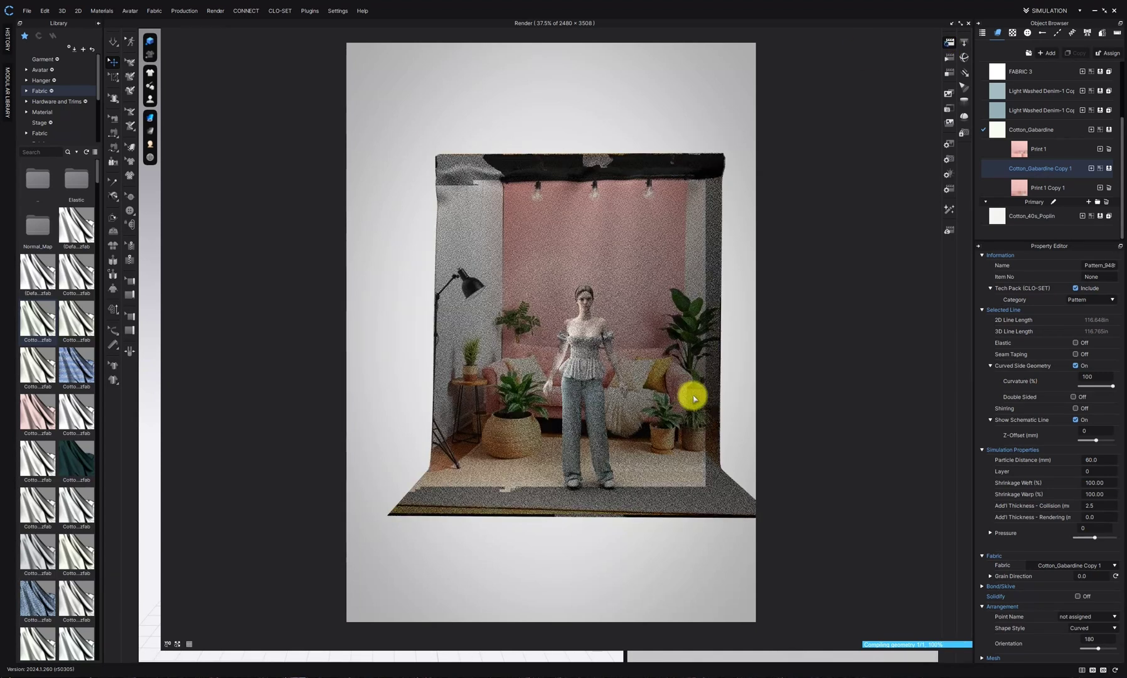
{"action": "scroll", "coordinate": [655, 390], "scroll_direction": "up", "scroll_amount": 5}
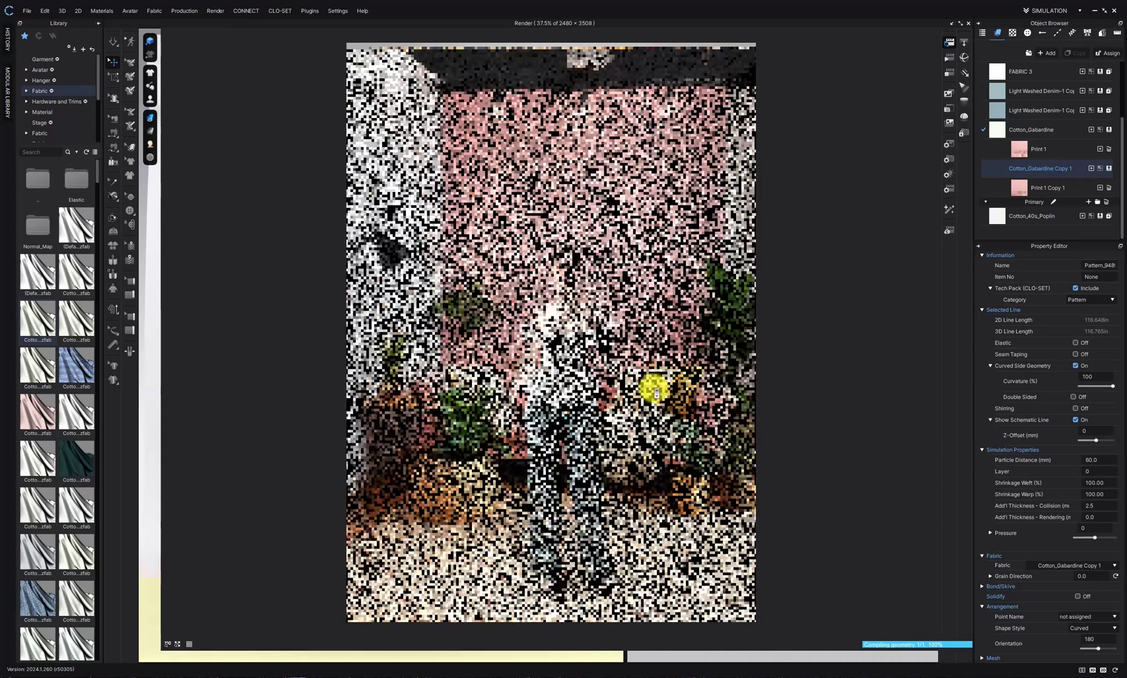
{"action": "scroll", "coordinate": [649, 370], "scroll_direction": "down", "scroll_amount": 5}
{"action": "scroll", "coordinate": [647, 361], "scroll_direction": "up", "scroll_amount": 2}
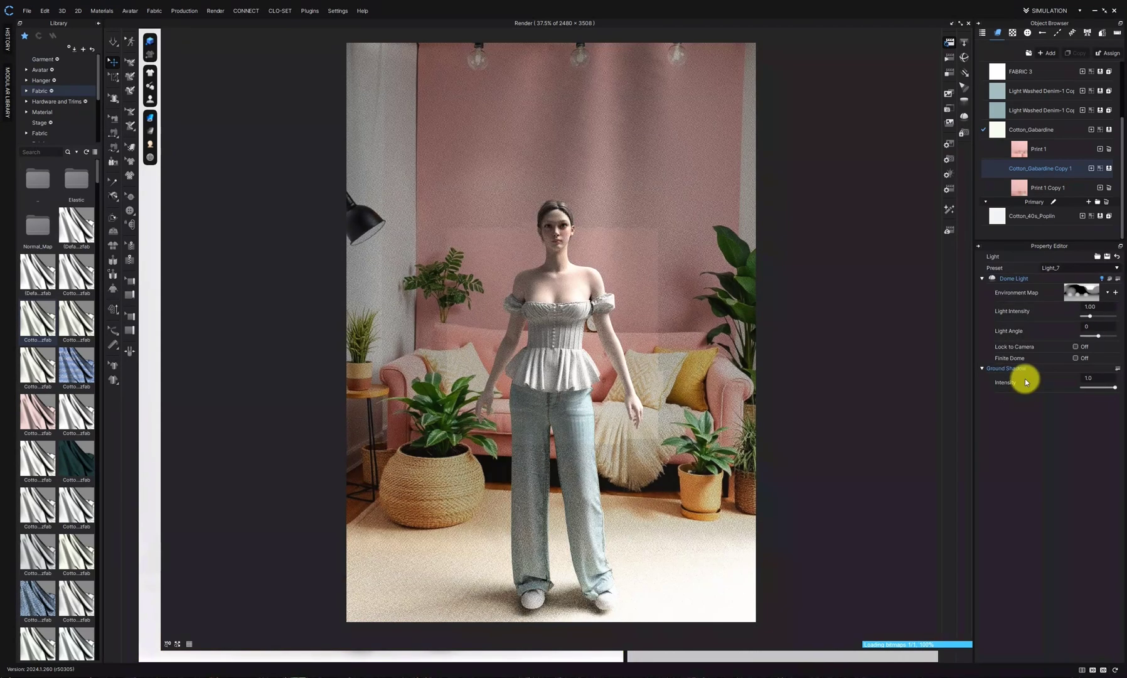
{"action": "left_click", "coordinate": [1088, 268]}
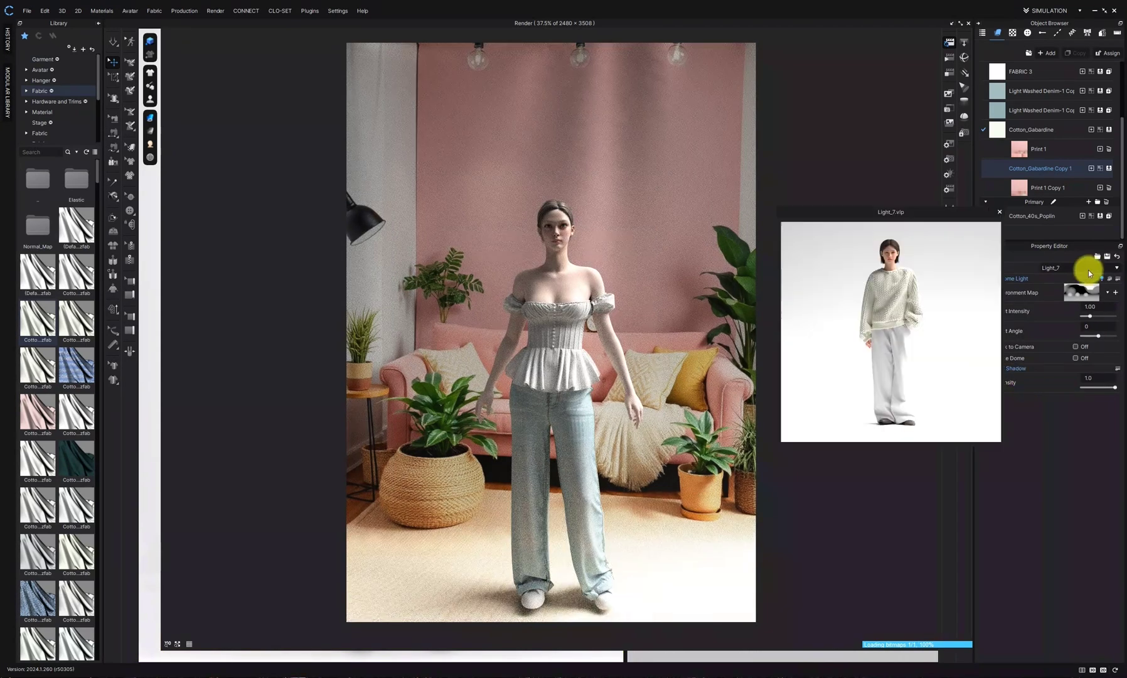
{"action": "left_click", "coordinate": [1071, 394]}
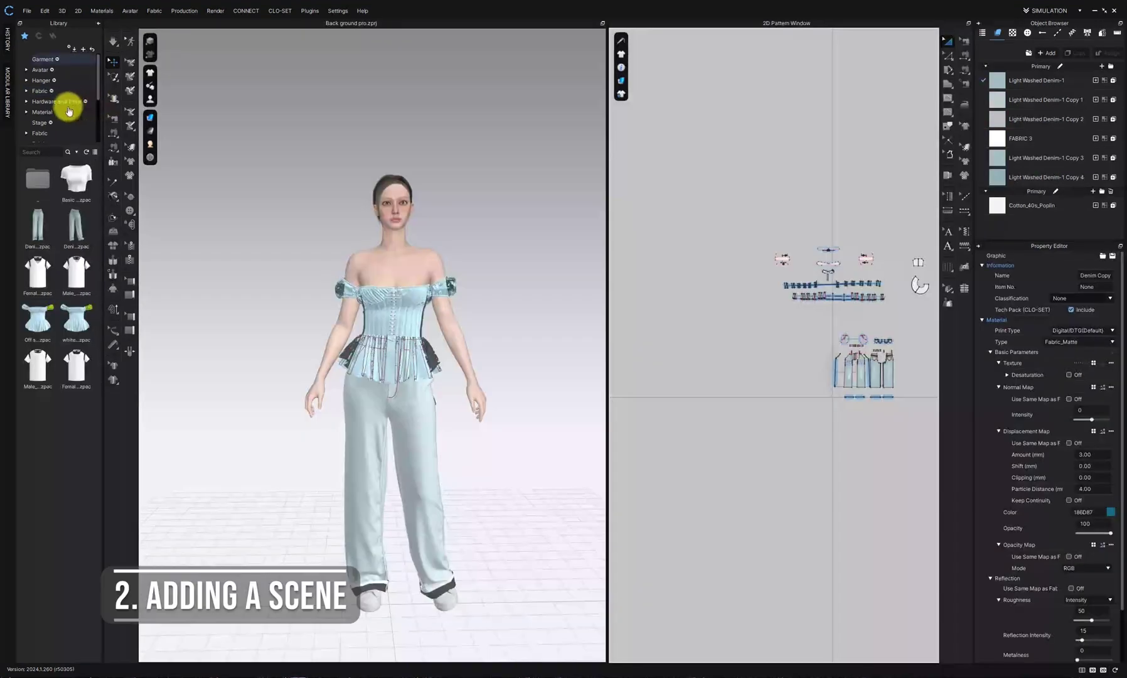
Step: Open the Stage folder in the library and look through the previews of the scene files
{"action": "scroll", "coordinate": [69, 111], "scroll_direction": "down", "scroll_amount": 2}
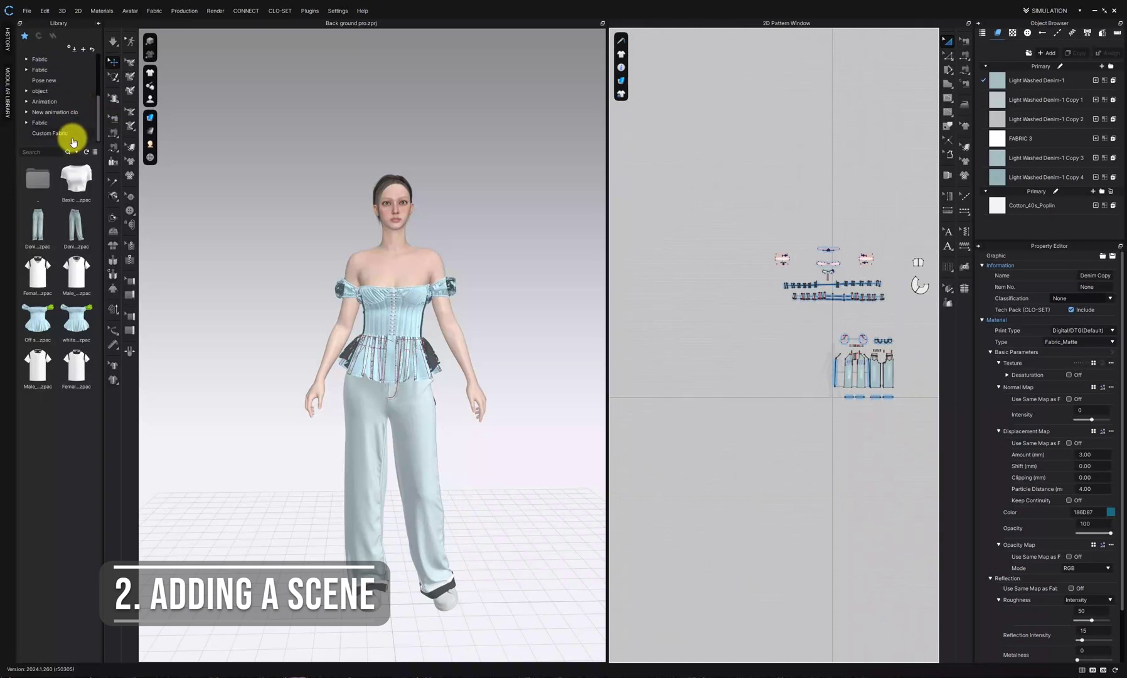
{"action": "scroll", "coordinate": [60, 108], "scroll_direction": "up", "scroll_amount": 2}
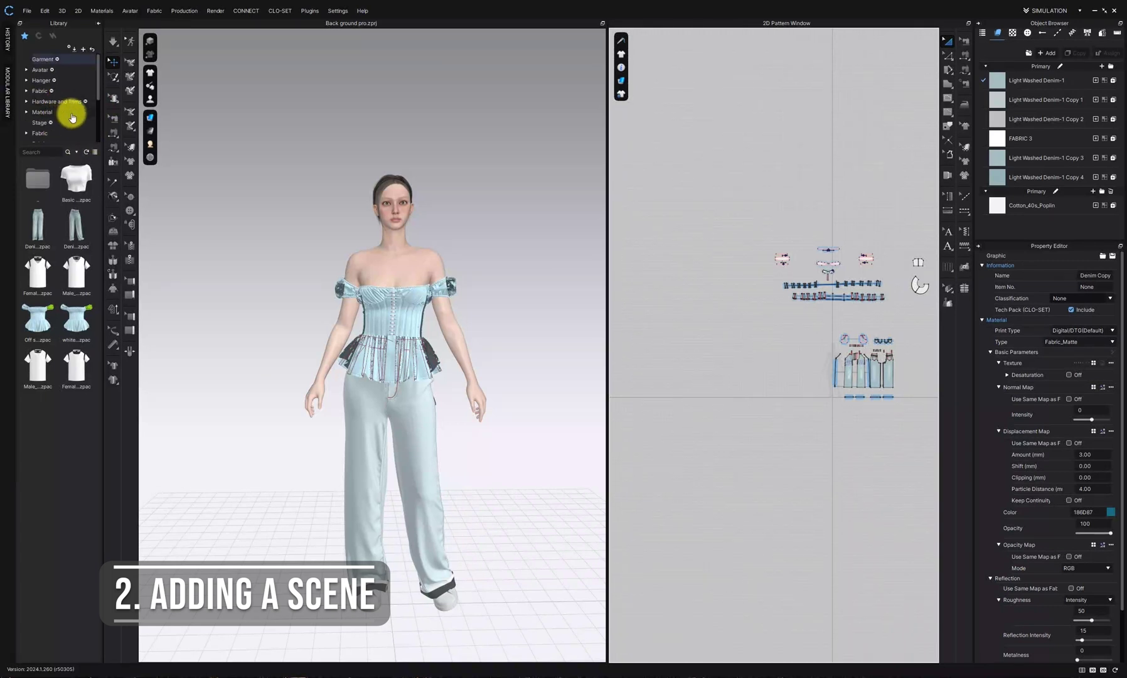
{"action": "scroll", "coordinate": [72, 118], "scroll_direction": "down", "scroll_amount": 1}
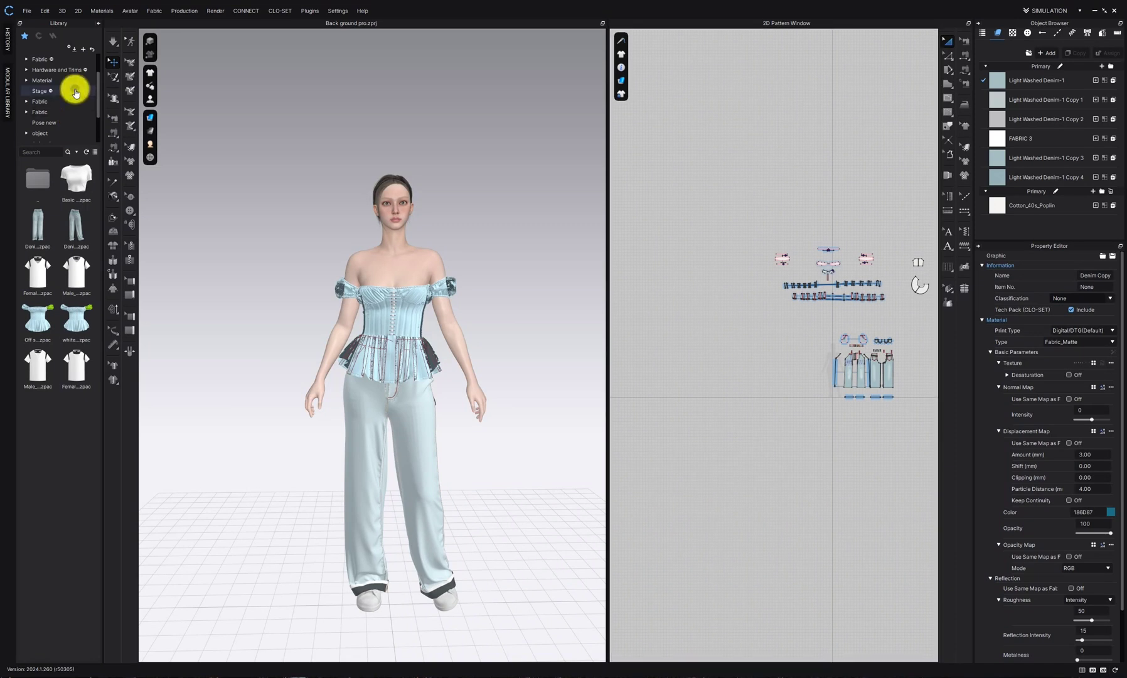
{"action": "left_click", "coordinate": [76, 94]}
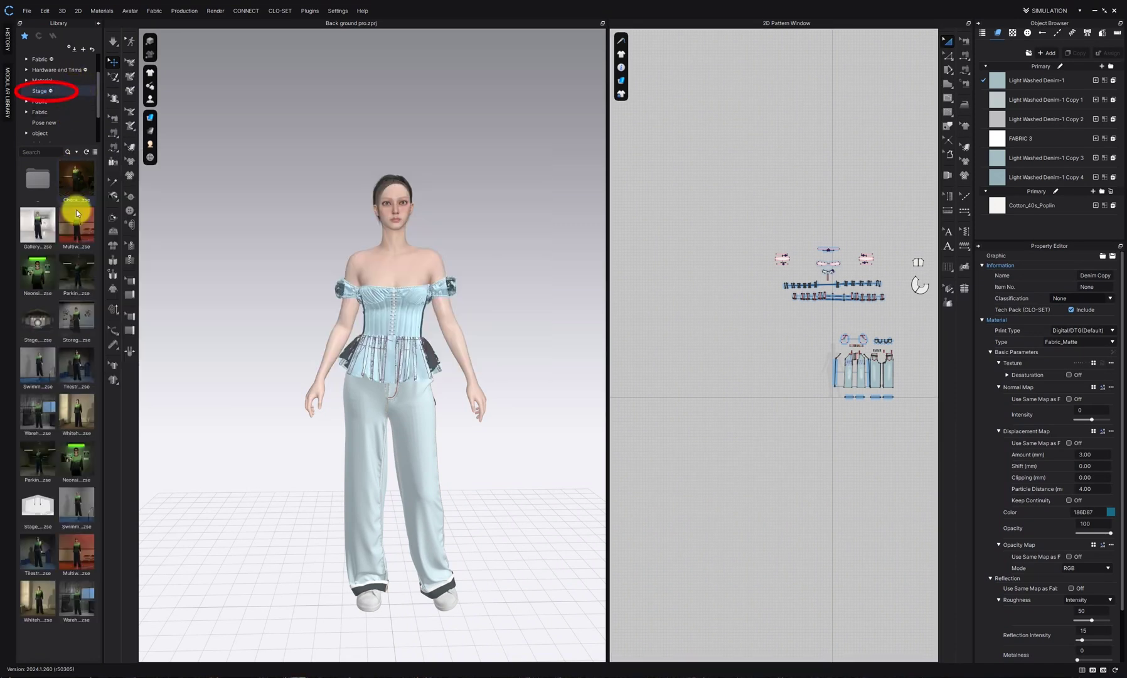
{"action": "scroll", "coordinate": [65, 367], "scroll_direction": "down", "scroll_amount": 1}
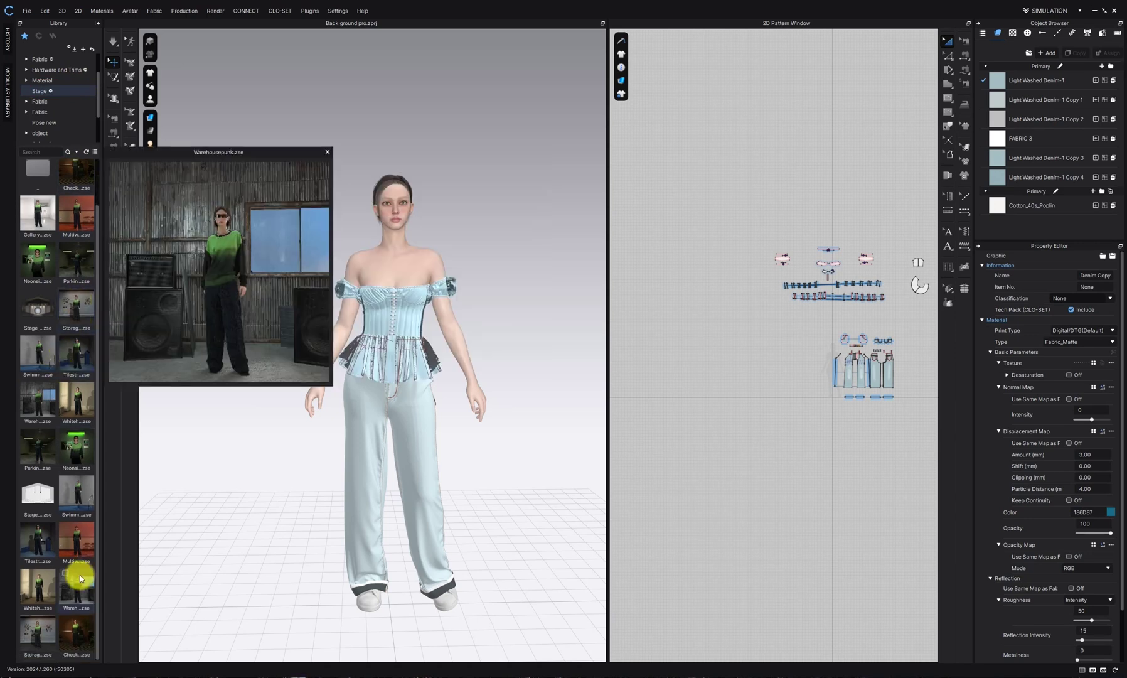
{"action": "mouse_move", "coordinate": [48, 451]}
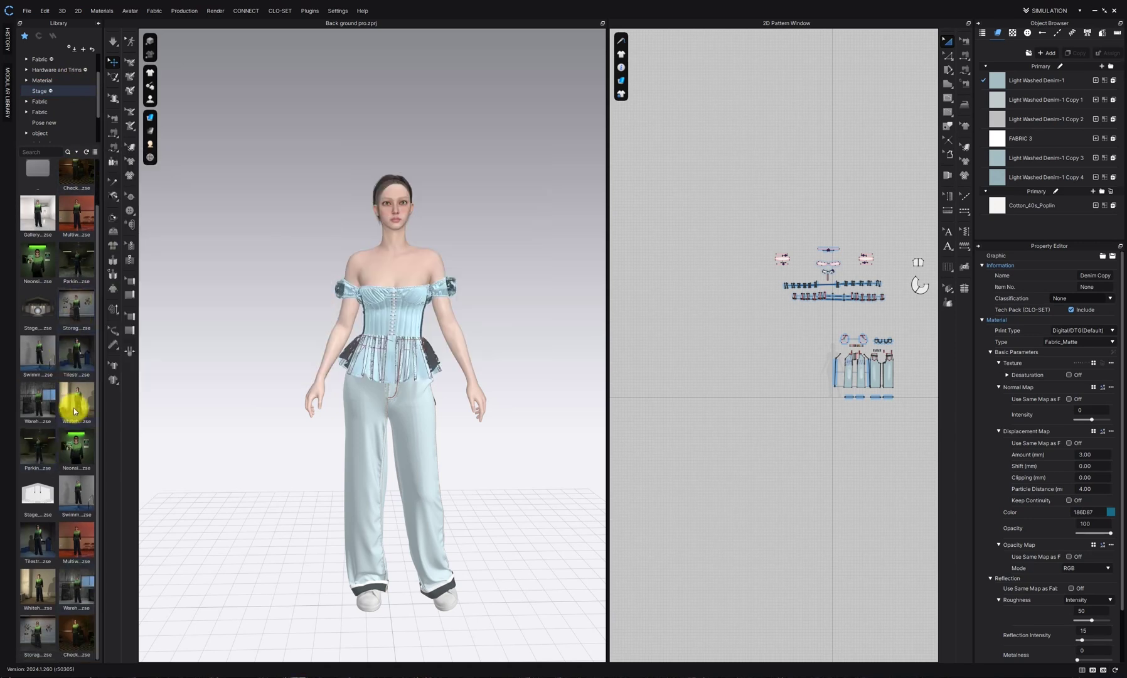
{"action": "mouse_move", "coordinate": [74, 411]}
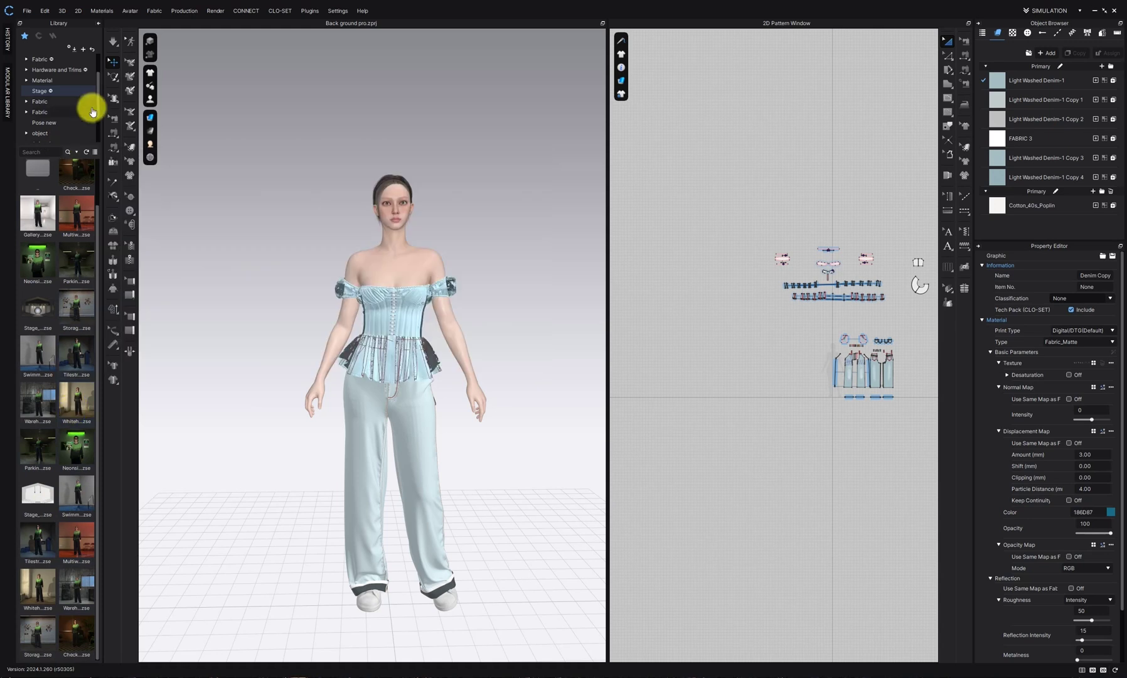
{"action": "scroll", "coordinate": [81, 106], "scroll_direction": "down", "scroll_amount": 2}
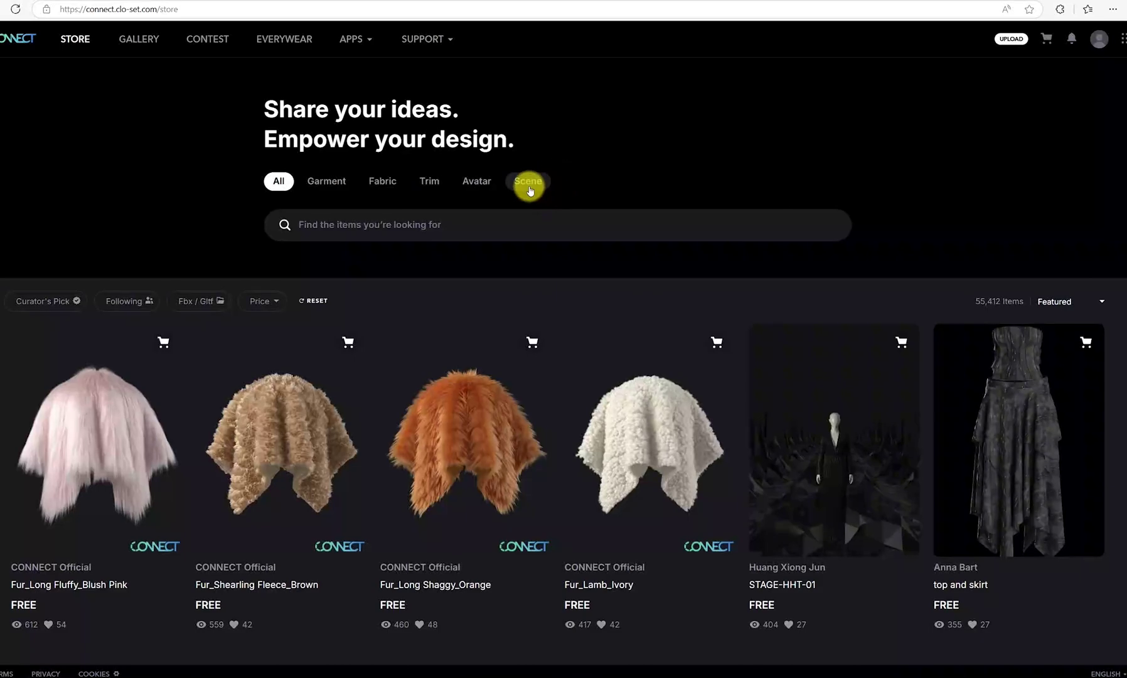
Step: In the CLO-SET CONNECT store, show the Scene category and browse the available scenes
{"action": "left_click", "coordinate": [528, 182]}
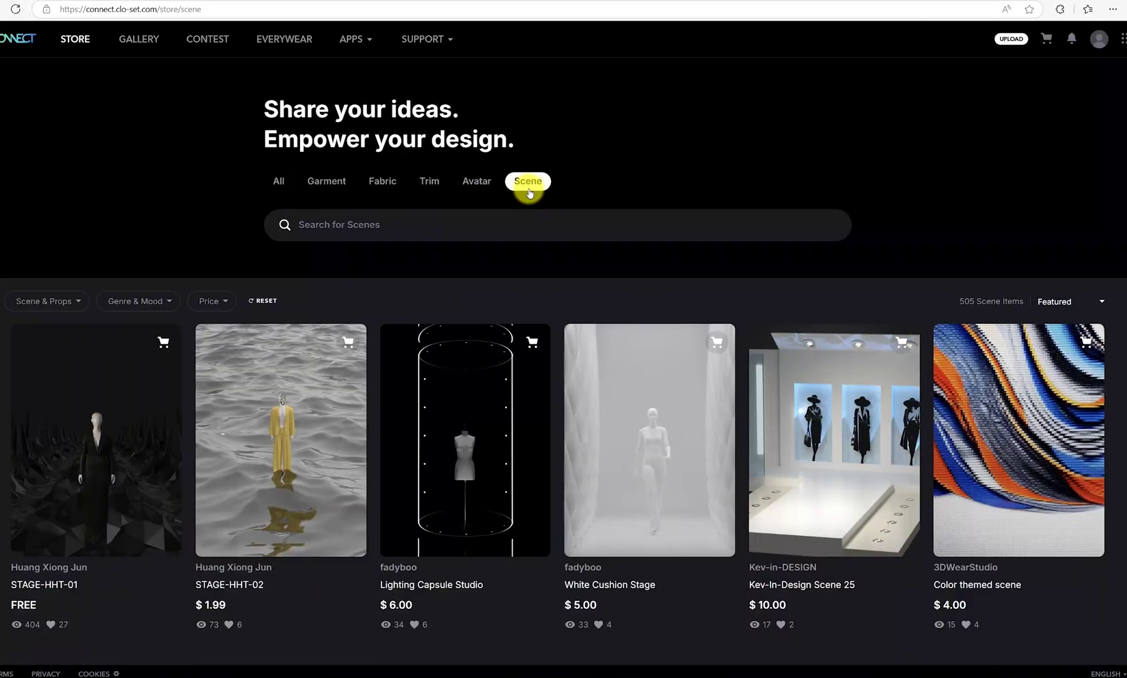
{"action": "scroll", "coordinate": [529, 192], "scroll_direction": "down", "scroll_amount": 1}
{"action": "scroll", "coordinate": [529, 191], "scroll_direction": "down", "scroll_amount": 10}
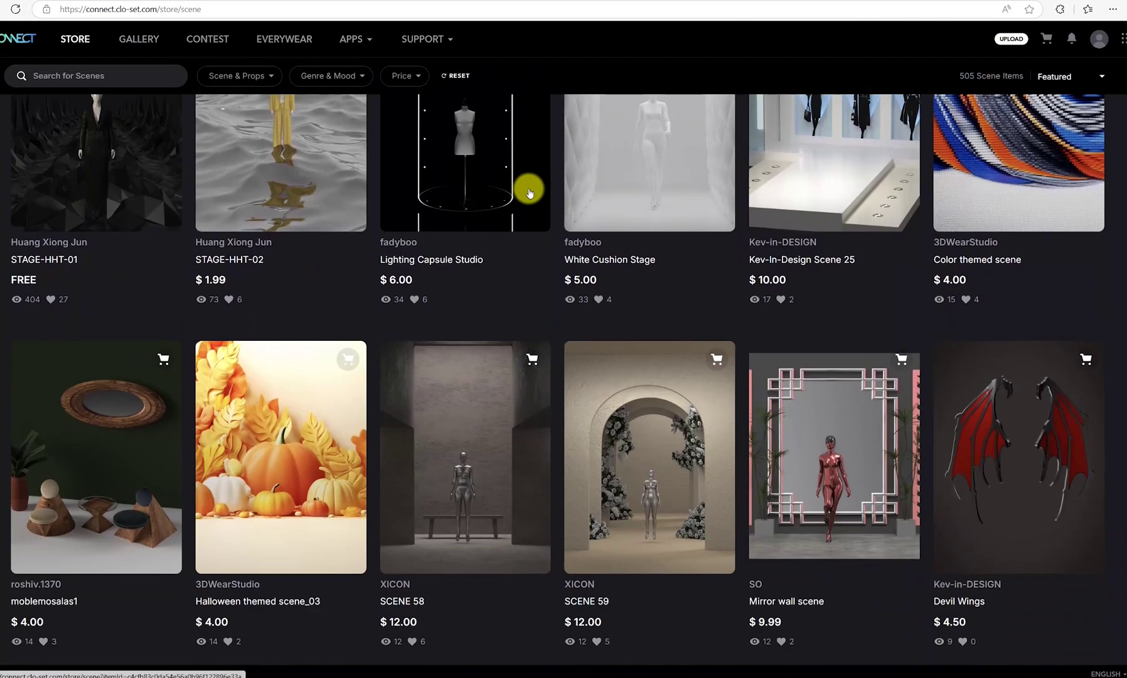
{"action": "scroll", "coordinate": [529, 191], "scroll_direction": "down", "scroll_amount": 5}
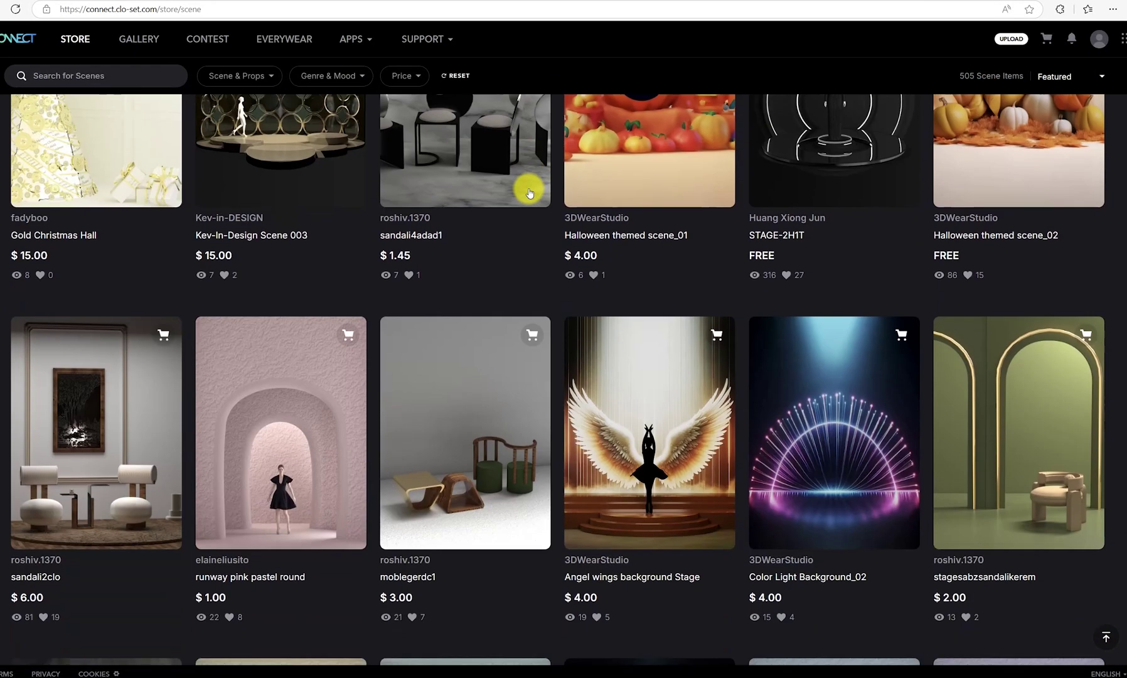
{"action": "scroll", "coordinate": [529, 192], "scroll_direction": "up", "scroll_amount": 15}
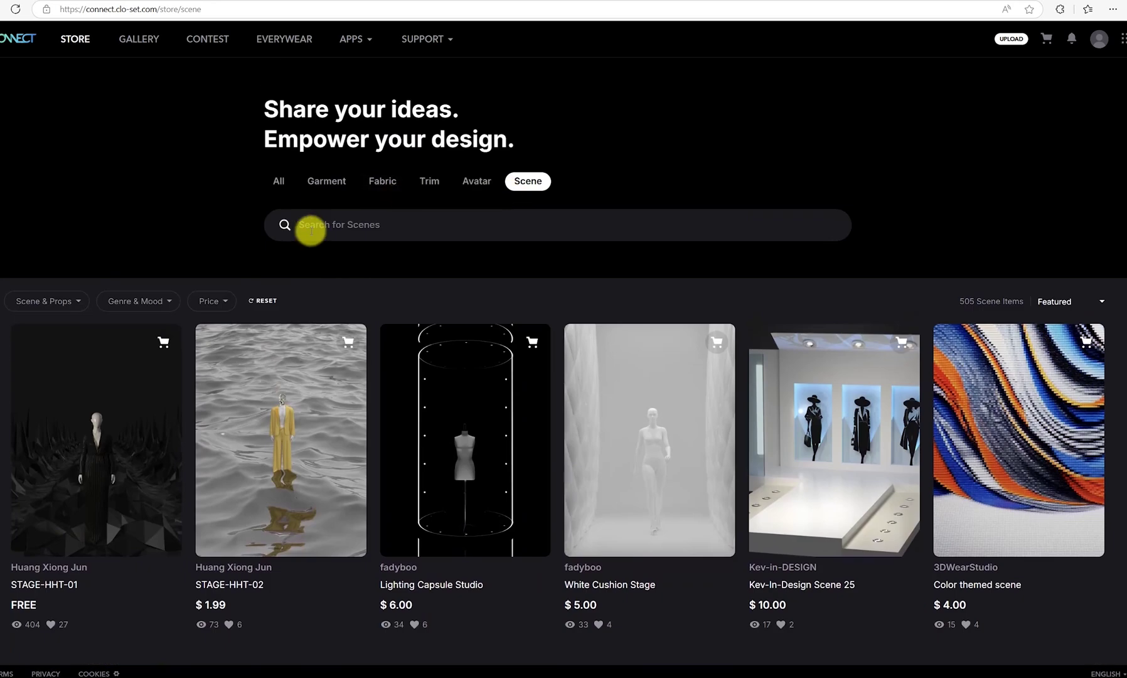
Step: Limit the scenes to free items and view the details of the KW 08 STUDIO scene
{"action": "left_click", "coordinate": [220, 301]}
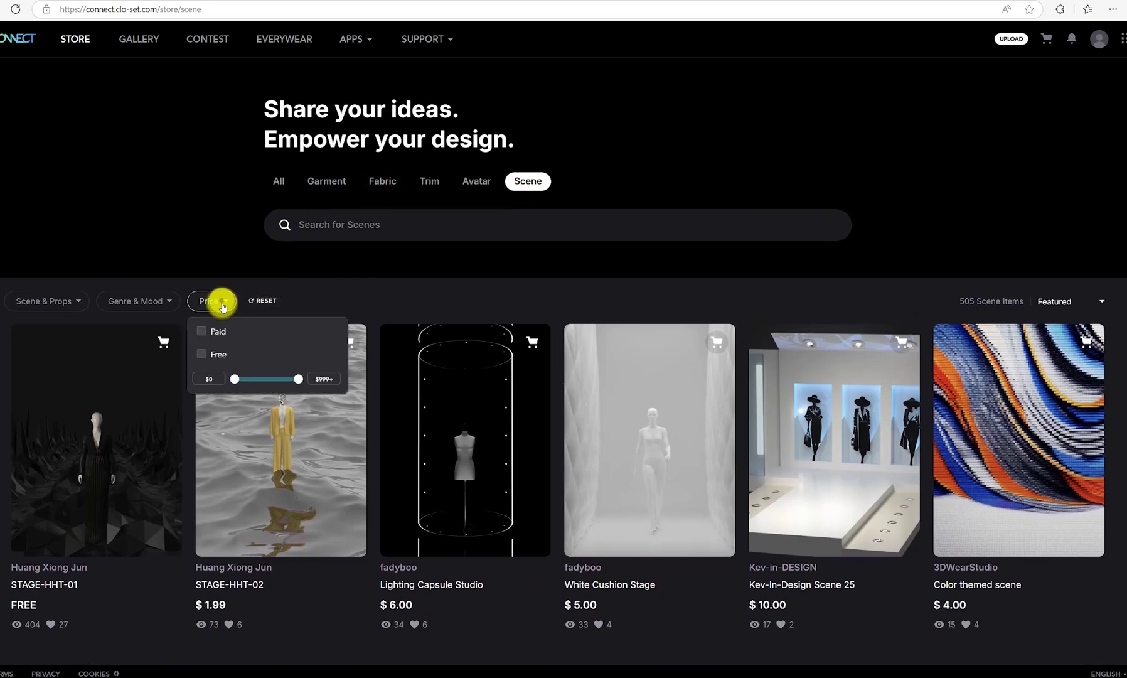
{"action": "left_click", "coordinate": [222, 356]}
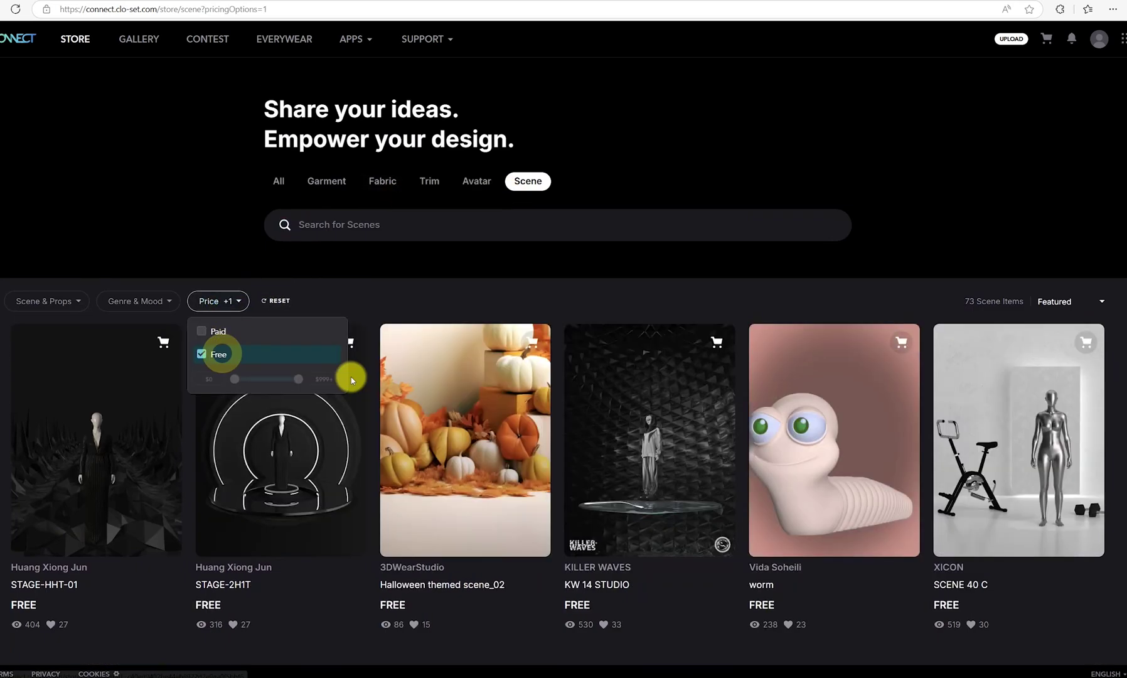
{"action": "left_click", "coordinate": [582, 254]}
{"action": "scroll", "coordinate": [582, 254], "scroll_direction": "down", "scroll_amount": 6}
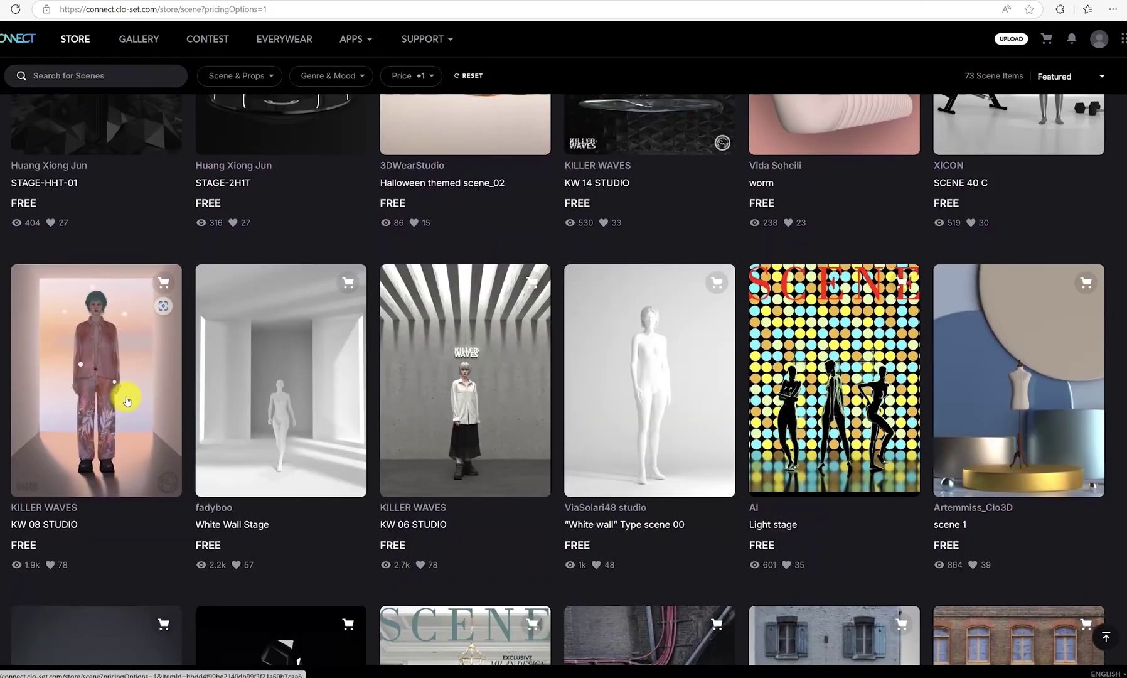
{"action": "left_click", "coordinate": [127, 400]}
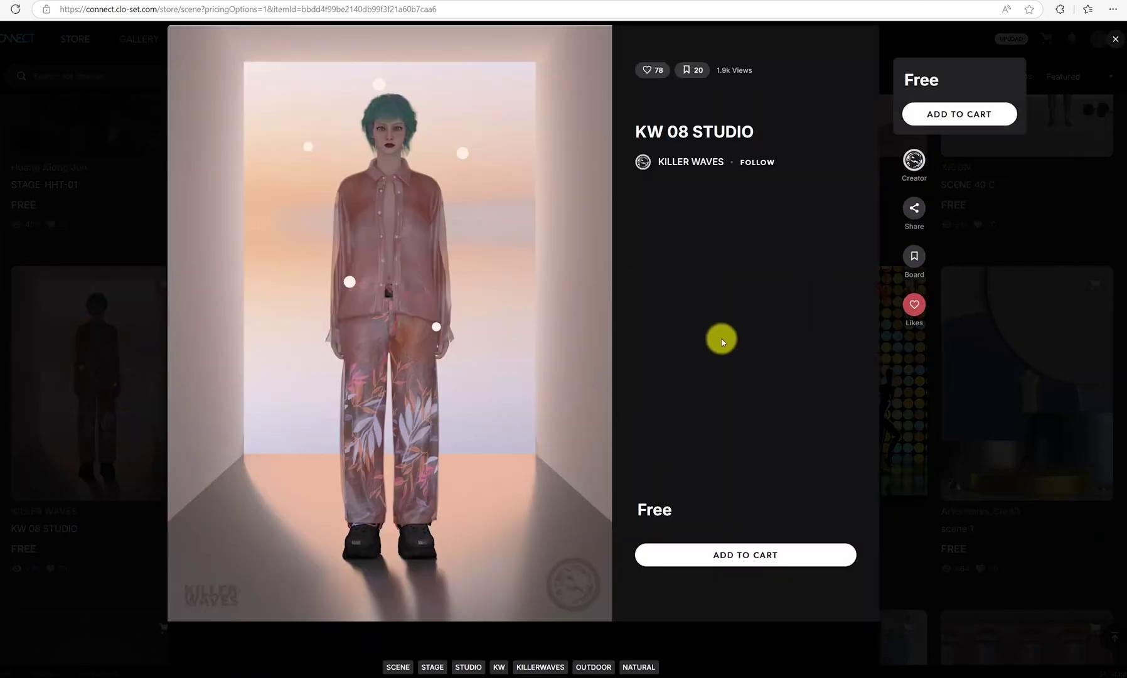
{"action": "left_click", "coordinate": [1055, 389]}
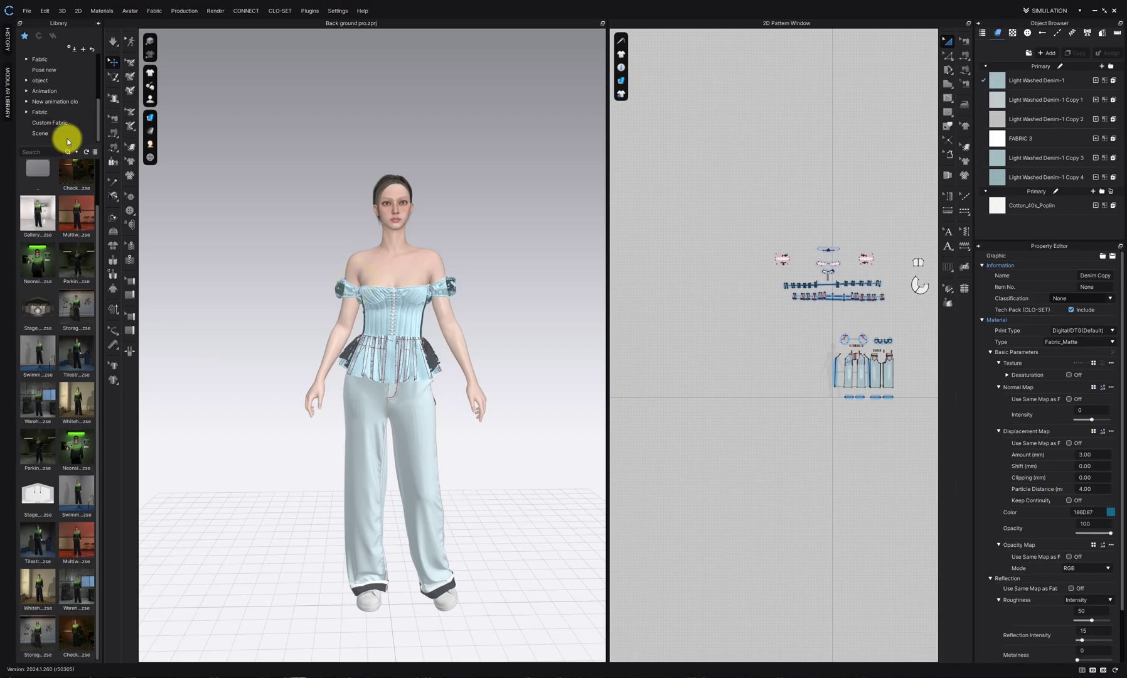
Step: Load the KW 08 STUDIO scene from the library's Scene folder with load type Add, including Scene and Props and Render Properties
{"action": "left_click", "coordinate": [73, 134]}
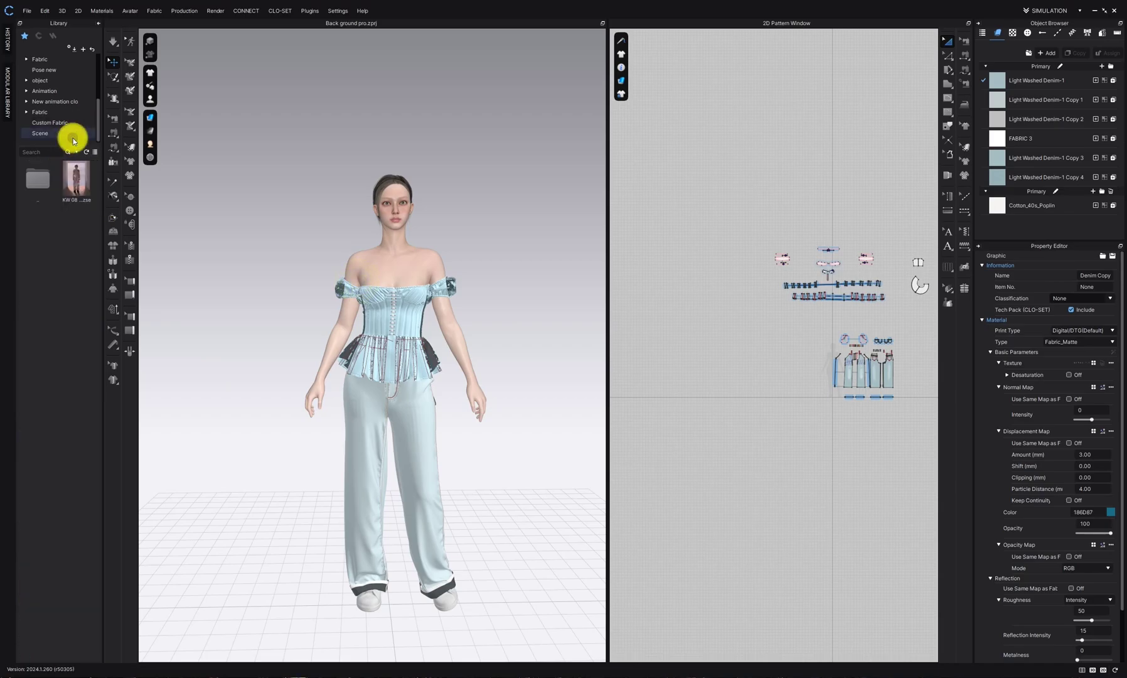
{"action": "mouse_move", "coordinate": [79, 191]}
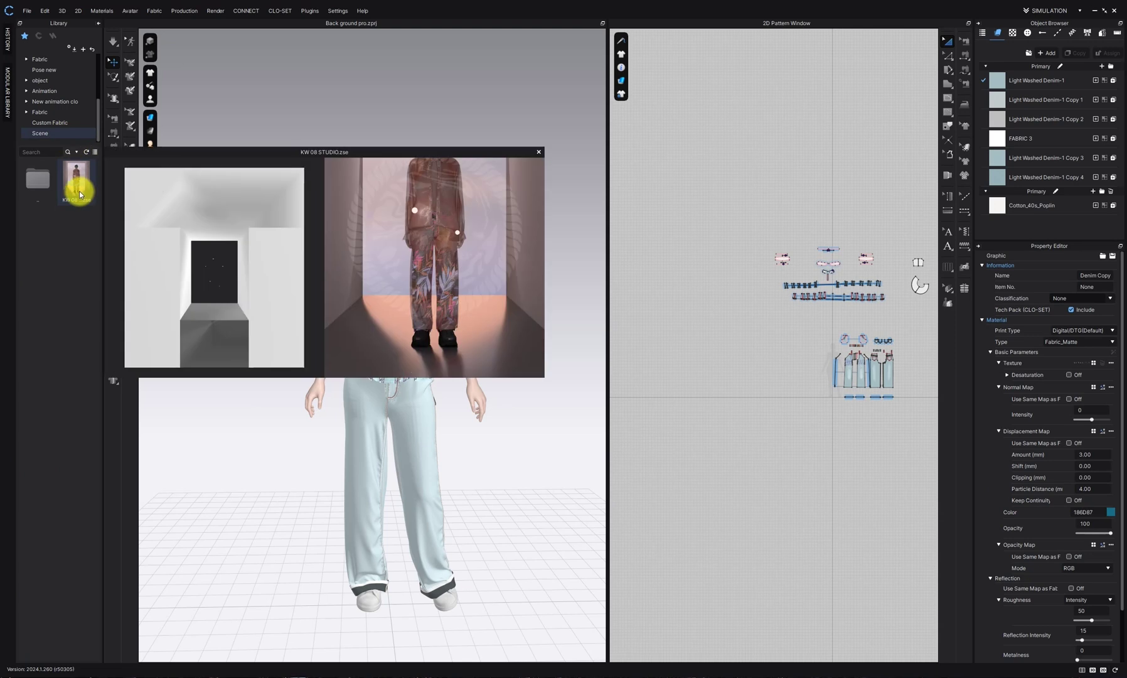
{"action": "double_click", "coordinate": [79, 191]}
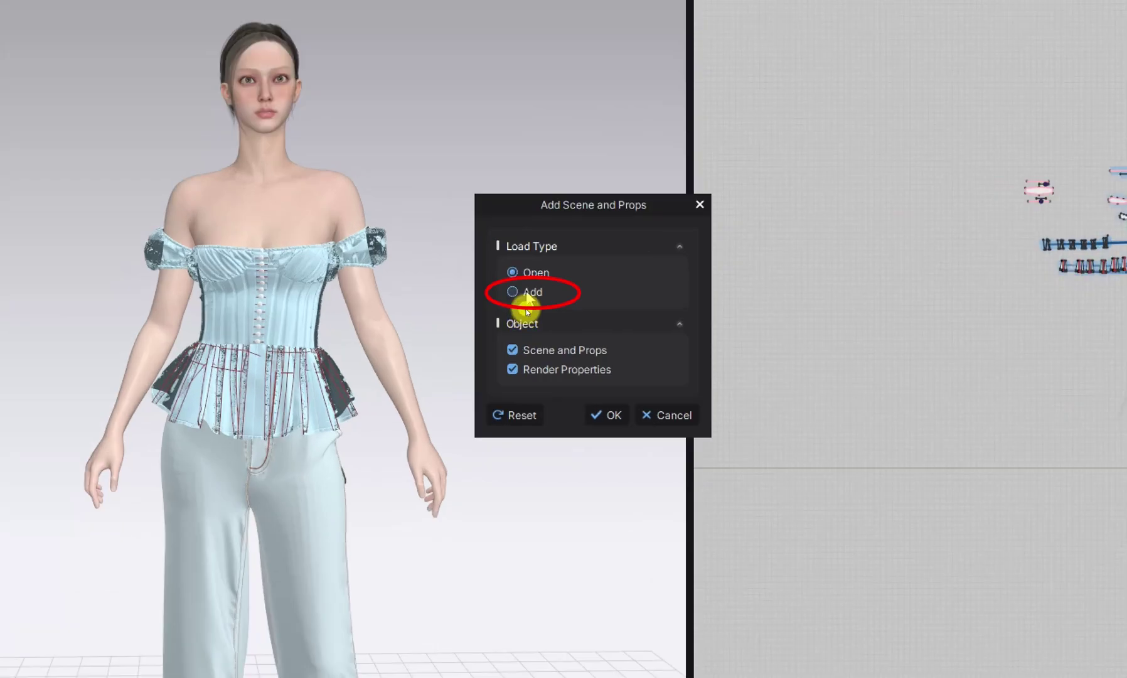
{"action": "left_click", "coordinate": [527, 295]}
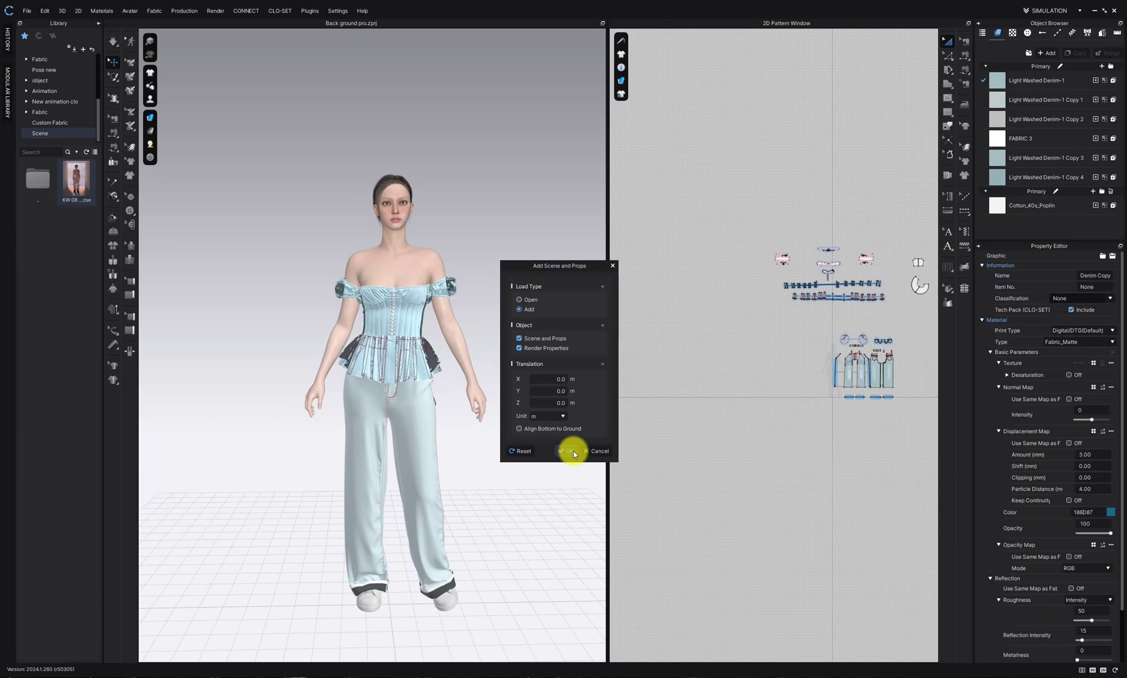
{"action": "left_click", "coordinate": [620, 576]}
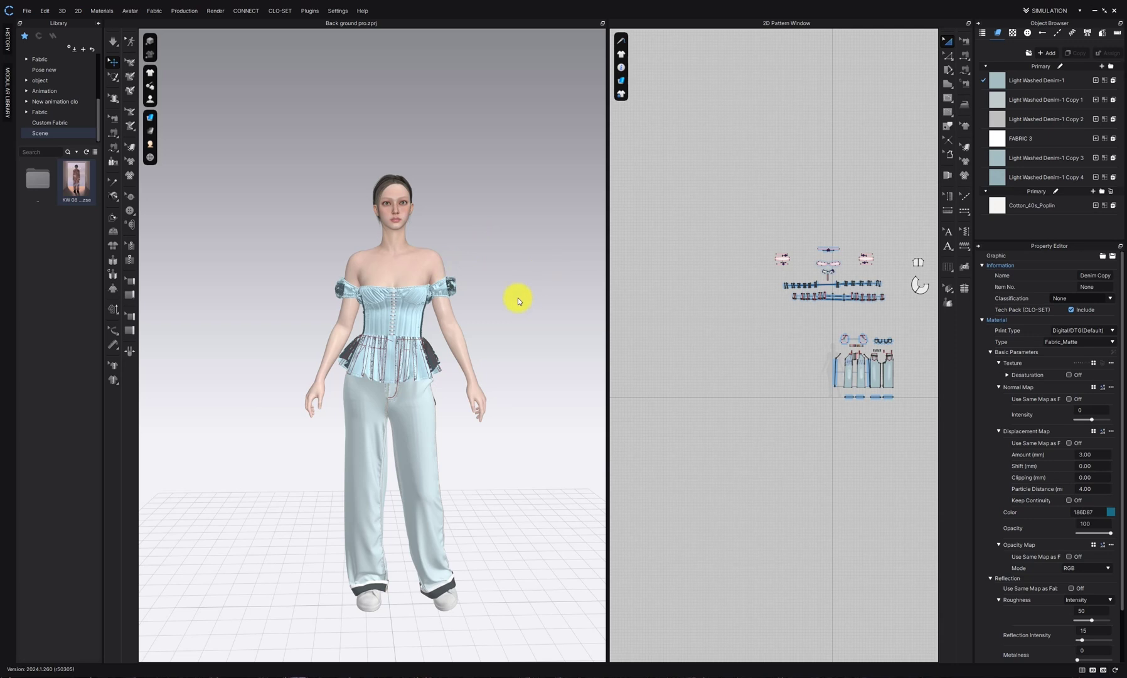
Step: Examine the added studio scene around the avatar from far and near, including its walls, floor and lights
{"action": "scroll", "coordinate": [519, 301], "scroll_direction": "down", "scroll_amount": 8}
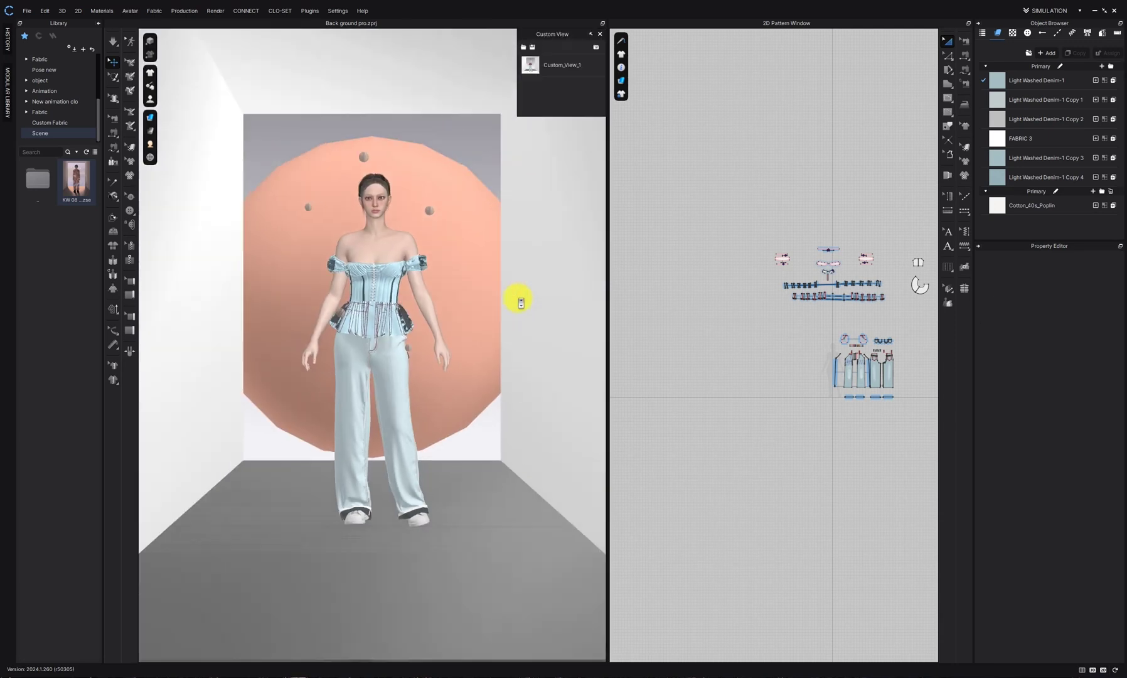
{"action": "scroll", "coordinate": [519, 301], "scroll_direction": "down", "scroll_amount": 4}
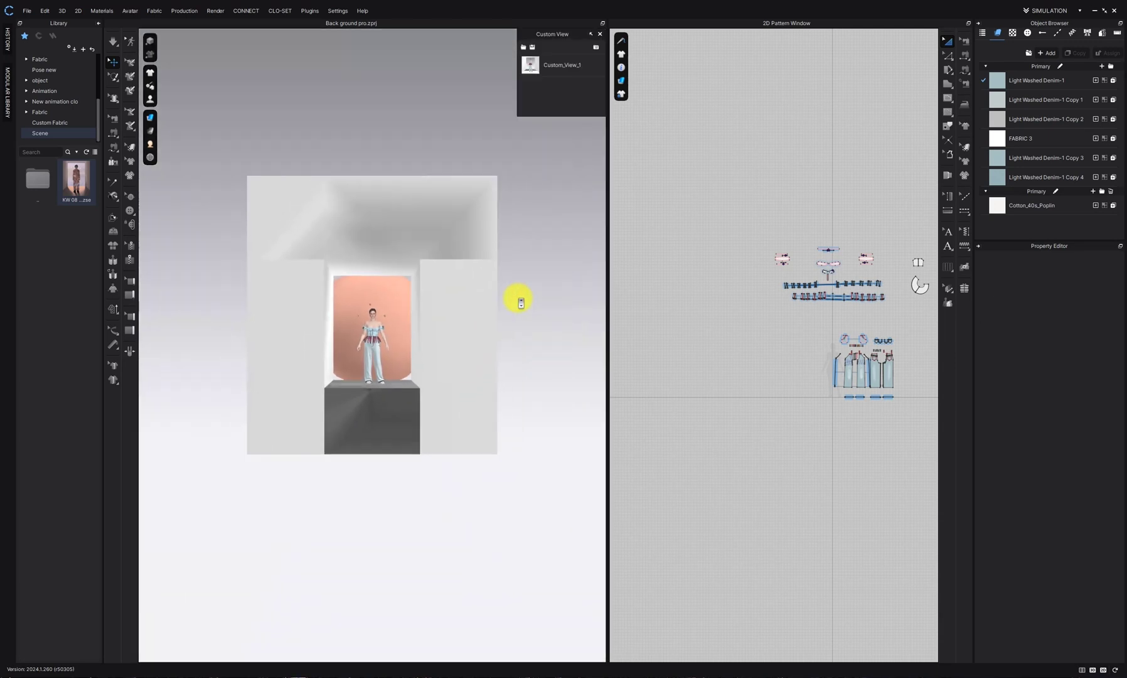
{"action": "mouse_move", "coordinate": [516, 298]}
{"action": "right_mouse_down"}
{"action": "mouse_move", "coordinate": [583, 308]}
{"action": "mouse_move", "coordinate": [524, 320]}
{"action": "mouse_move", "coordinate": [305, 307]}
{"action": "mouse_move", "coordinate": [517, 303]}
{"action": "right_mouse_up"}
{"action": "scroll", "coordinate": [516, 303], "scroll_direction": "up", "scroll_amount": 8}
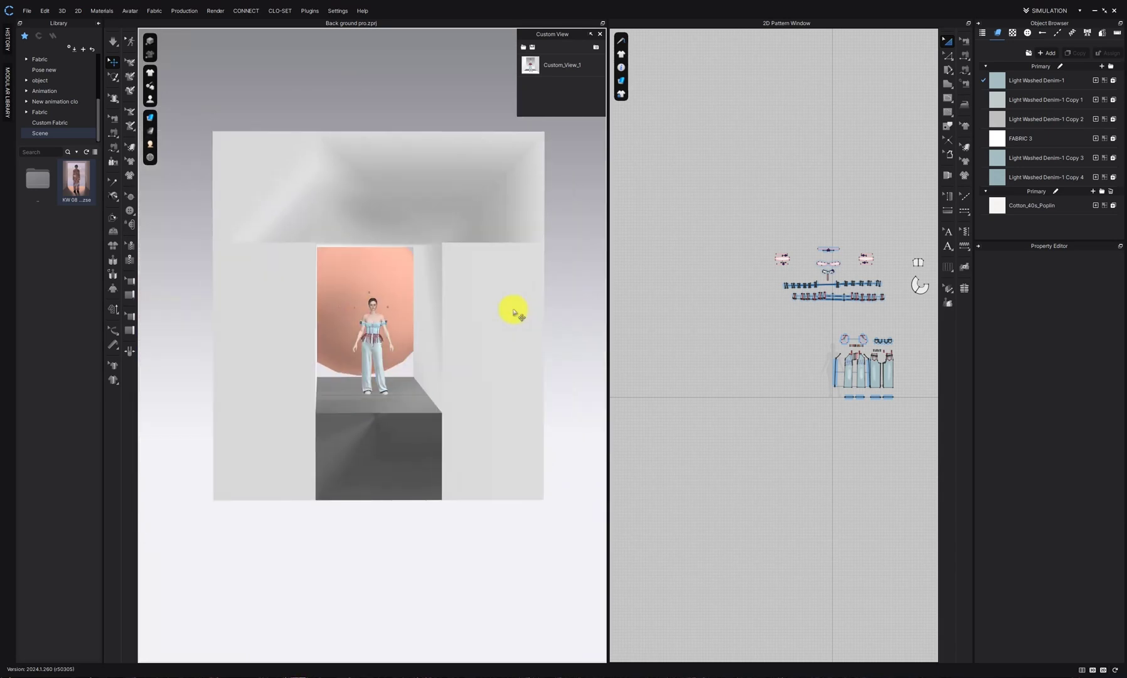
{"action": "scroll", "coordinate": [452, 323], "scroll_direction": "up", "scroll_amount": 6}
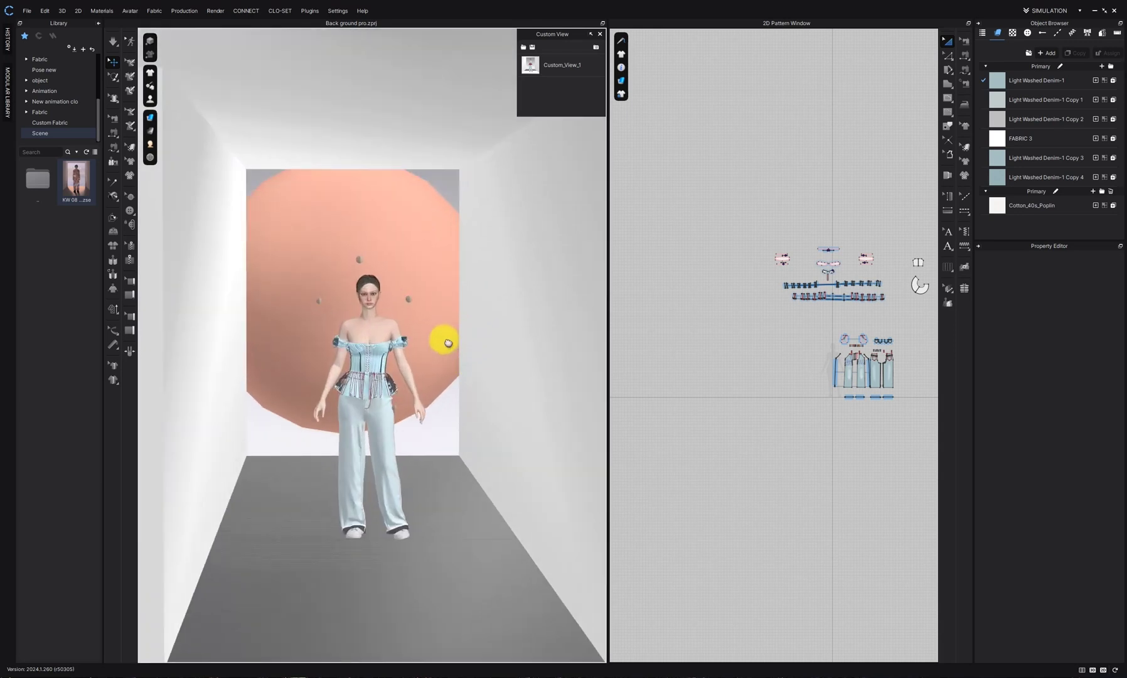
{"action": "left_click", "coordinate": [444, 344]}
{"action": "scroll", "coordinate": [442, 339], "scroll_direction": "up", "scroll_amount": 4}
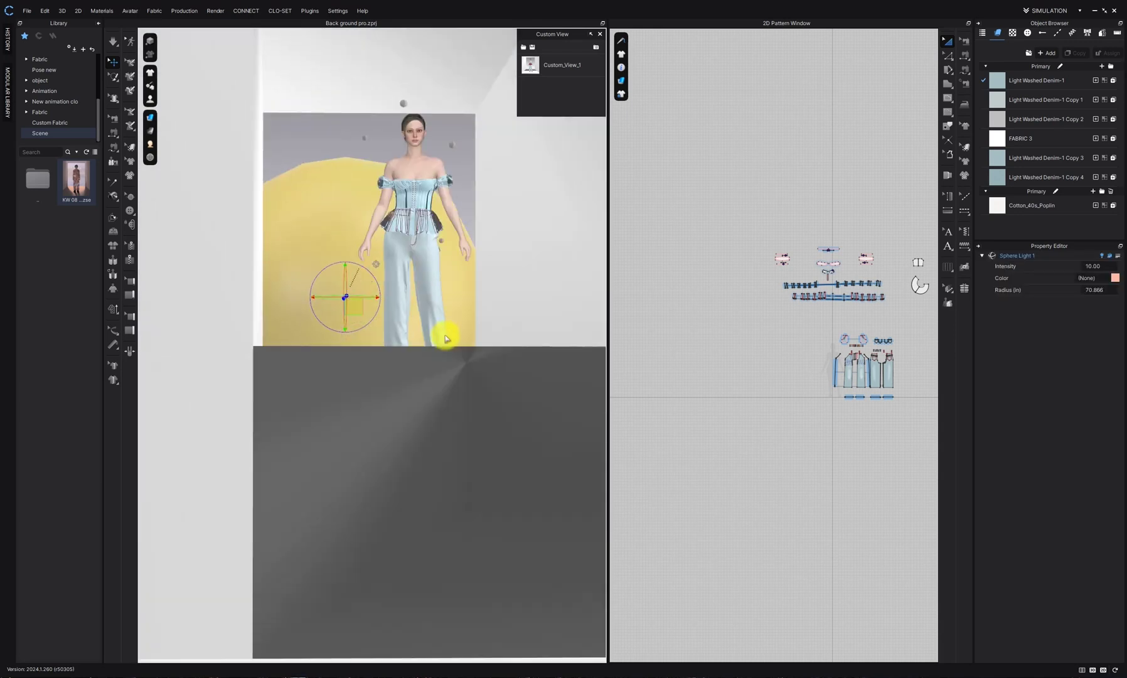
{"action": "scroll", "coordinate": [449, 337], "scroll_direction": "down", "scroll_amount": 5}
{"action": "left_click", "coordinate": [383, 342]}
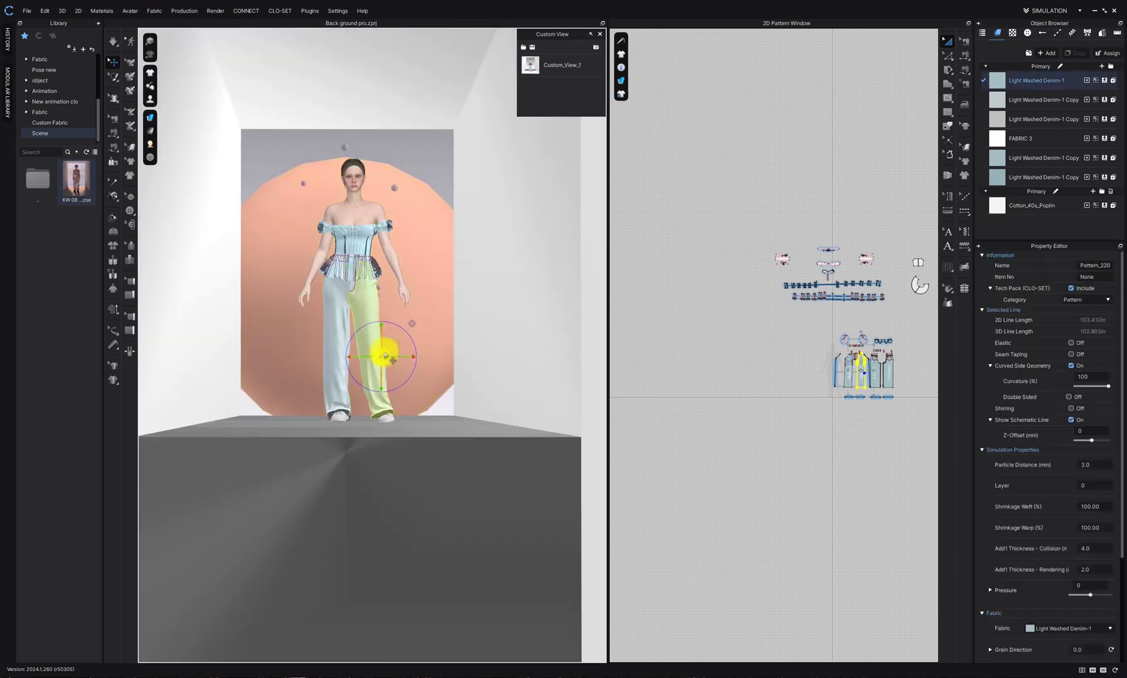
Step: Frame the avatar inside the studio and render the scene from a front view centred on the bright opening
{"action": "middle_click_drag", "start_coordinate": [403, 364], "coordinate": [436, 420]}
{"action": "scroll", "coordinate": [408, 365], "scroll_direction": "up", "scroll_amount": 1}
{"action": "scroll", "coordinate": [427, 443], "scroll_direction": "up", "scroll_amount": 1}
{"action": "scroll", "coordinate": [432, 421], "scroll_direction": "up", "scroll_amount": 1}
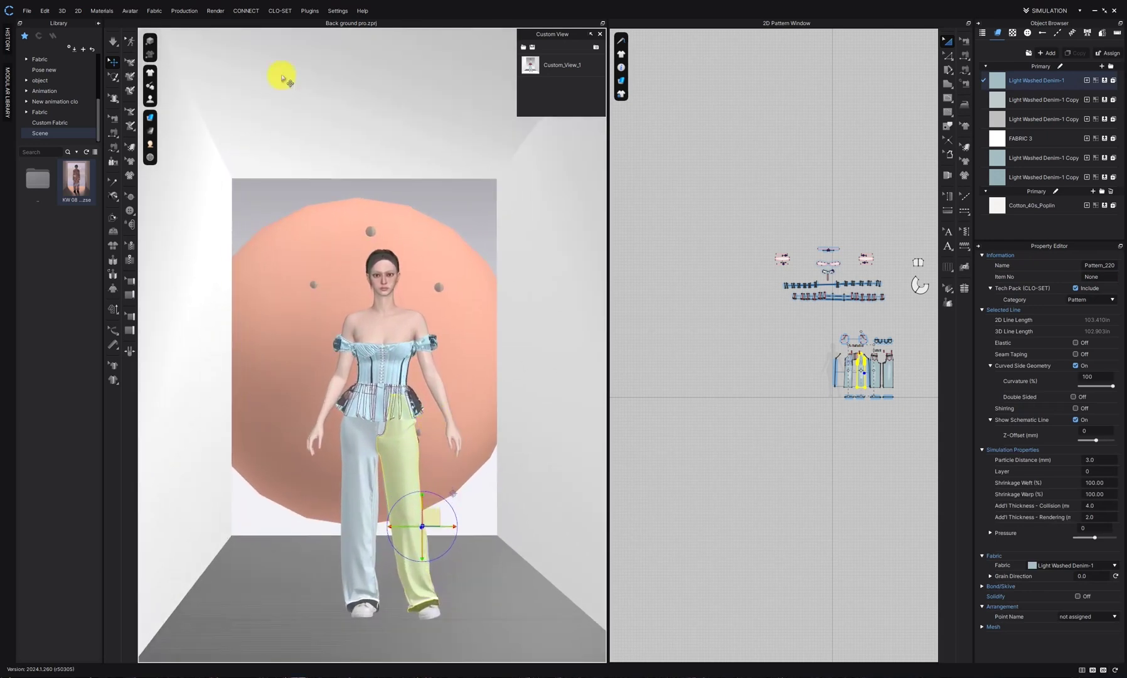
{"action": "left_click", "coordinate": [216, 11]}
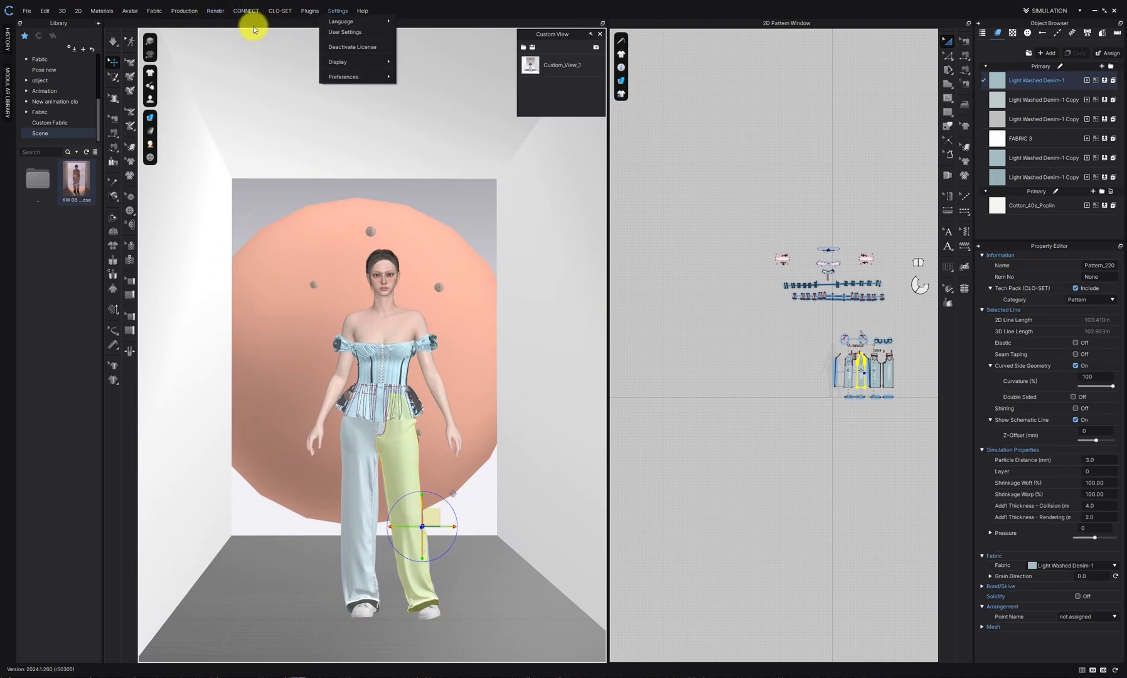
{"action": "left_click", "coordinate": [211, 21]}
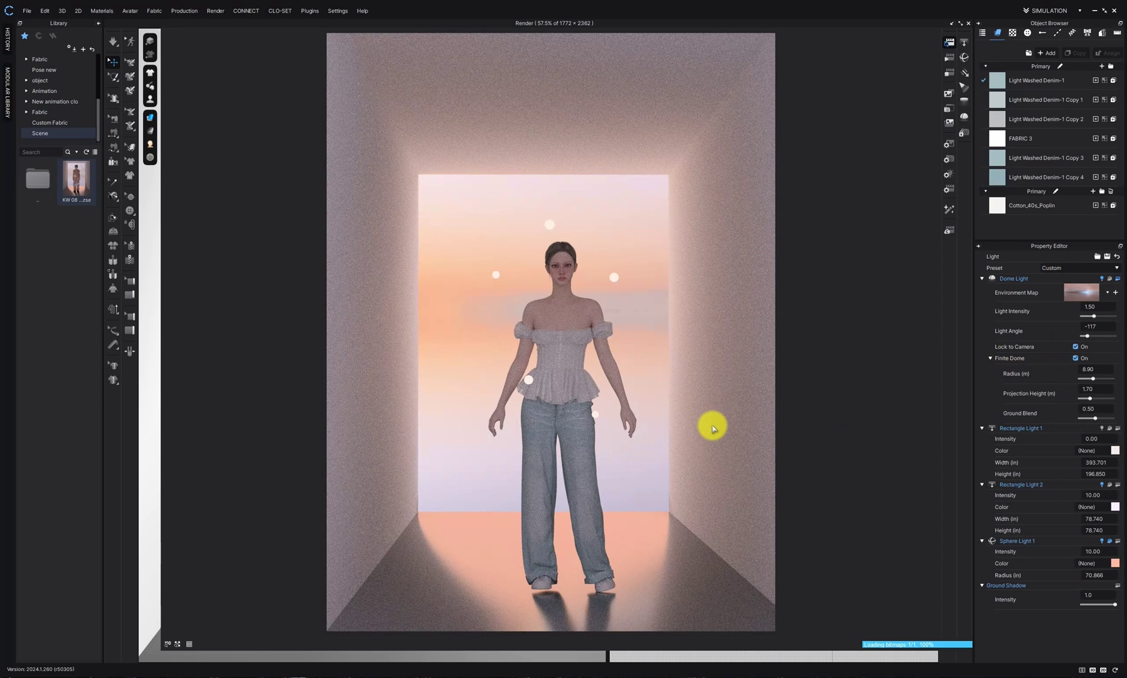
{"action": "mouse_move", "coordinate": [720, 427]}
{"action": "right_mouse_down"}
{"action": "mouse_move", "coordinate": [683, 435]}
{"action": "mouse_move", "coordinate": [705, 411]}
{"action": "right_mouse_up"}
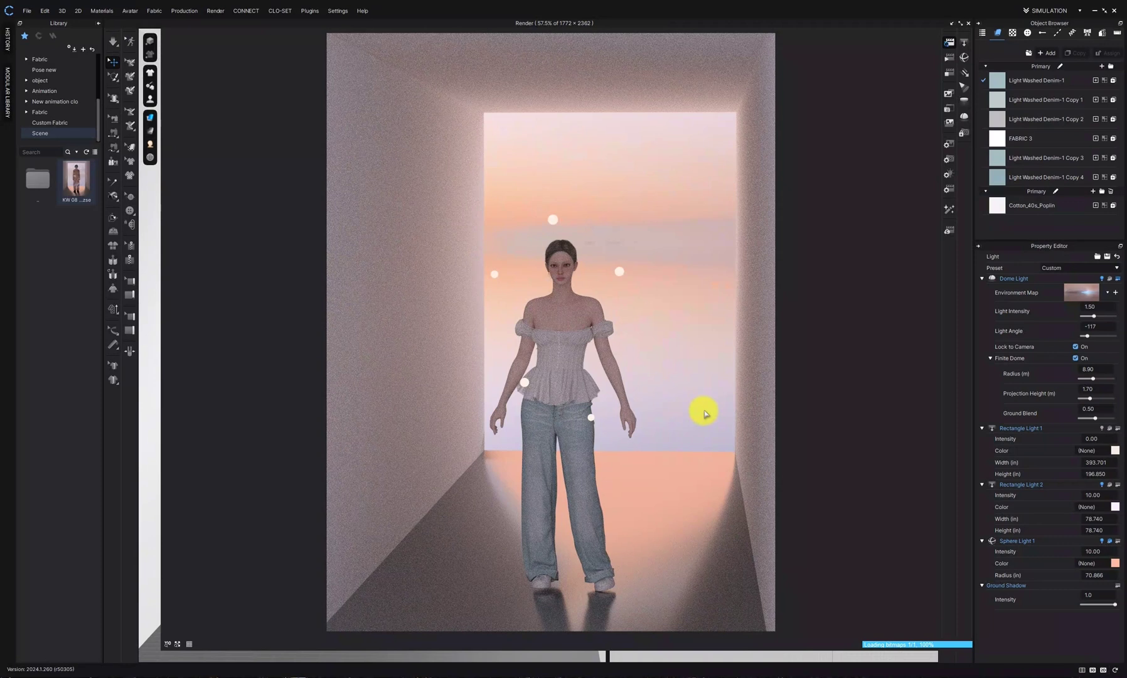
{"action": "right_click_drag", "start_coordinate": [704, 413], "coordinate": [679, 408]}
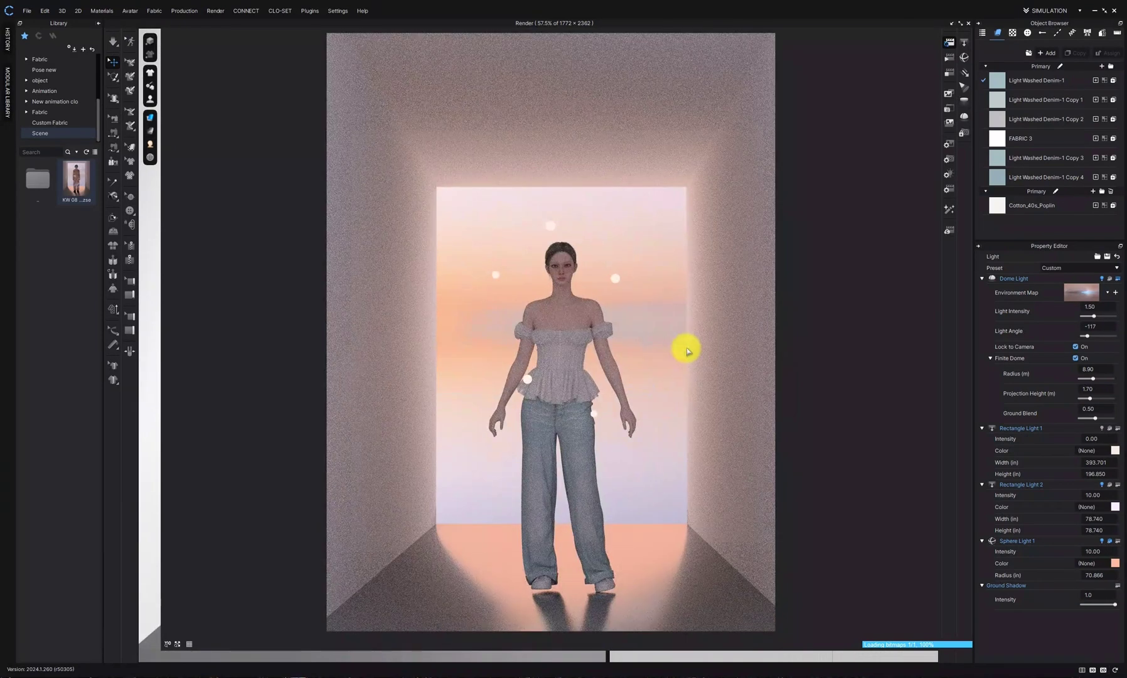
{"action": "left_click", "coordinate": [949, 43]}
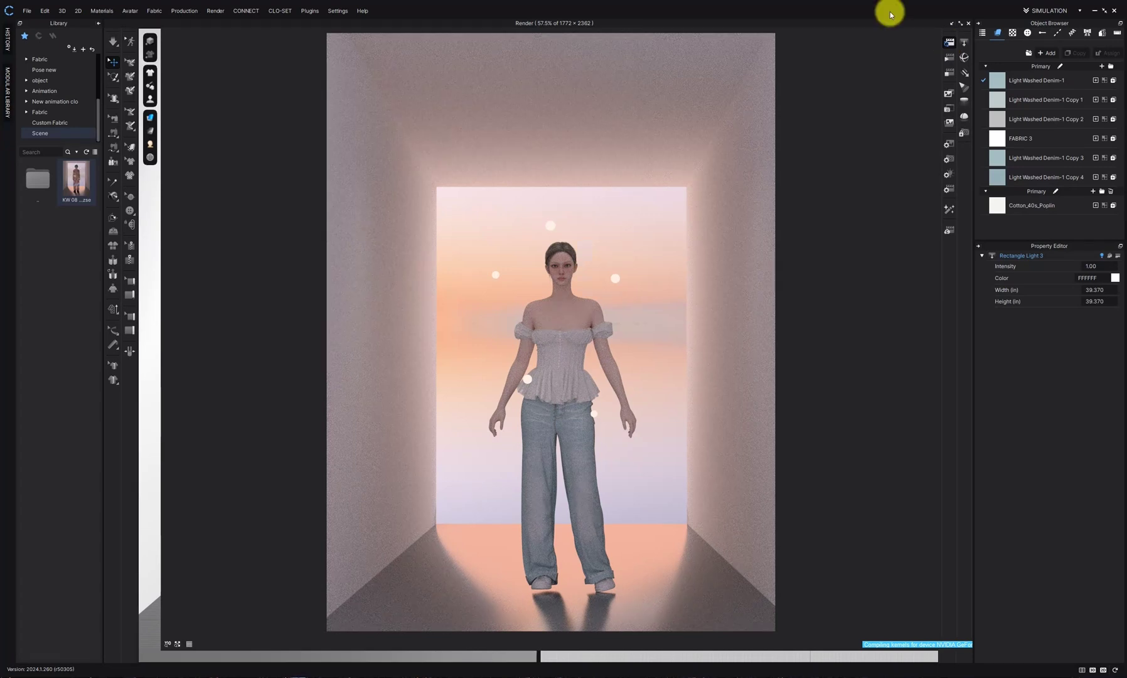
Step: Close the render and delete the studio scene's wall and floor props around the avatar
{"action": "left_click", "coordinate": [971, 24]}
{"action": "left_click", "coordinate": [486, 333]}
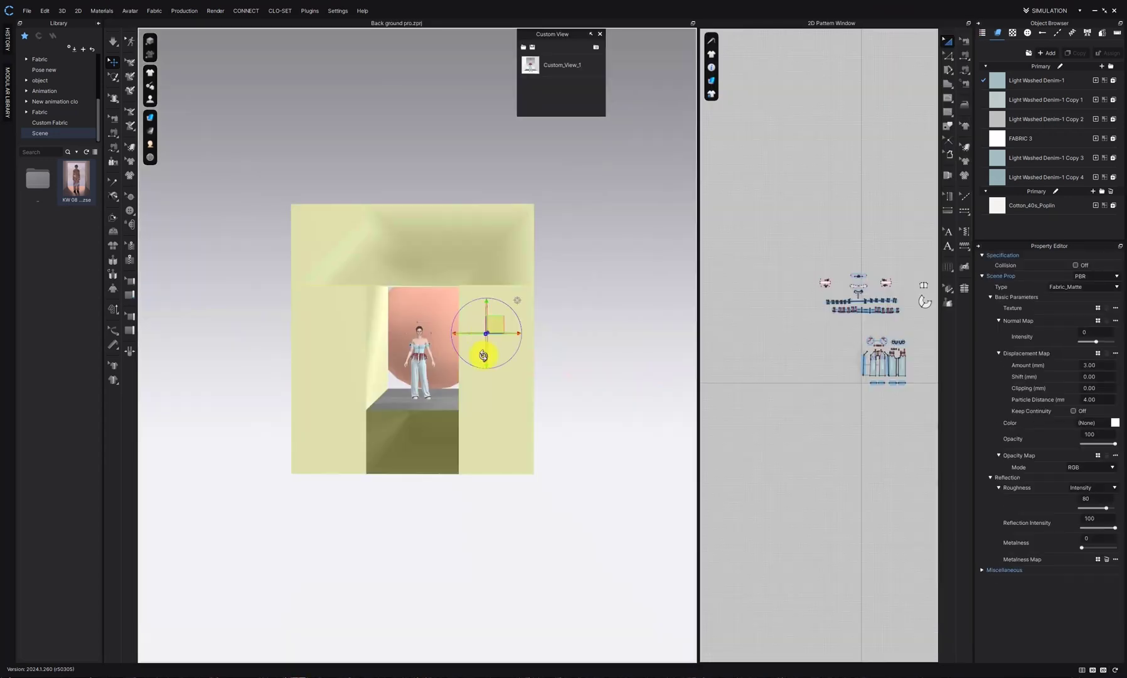
{"action": "key", "text": "Delete"}
{"action": "left_click", "coordinate": [483, 356]}
{"action": "key", "text": "Delete"}
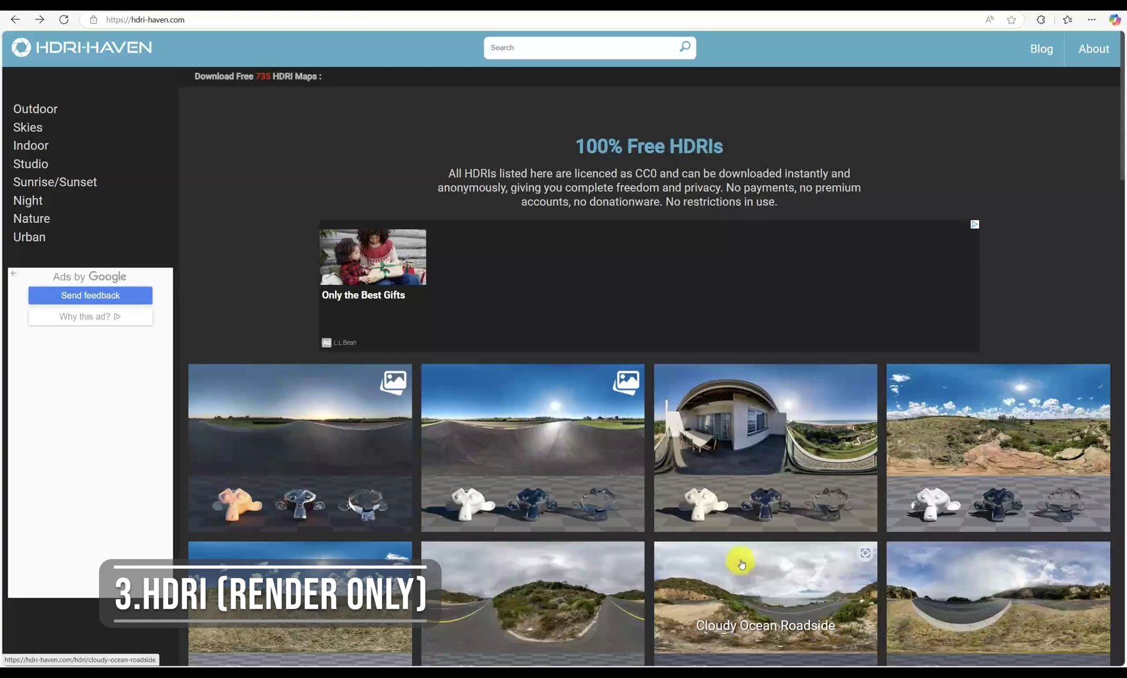
Step: Switch to the HDRI-Haven website and browse its free HDRI maps through to the second page
{"action": "scroll", "coordinate": [745, 507], "scroll_direction": "down", "scroll_amount": 1}
{"action": "scroll", "coordinate": [745, 502], "scroll_direction": "down", "scroll_amount": 10}
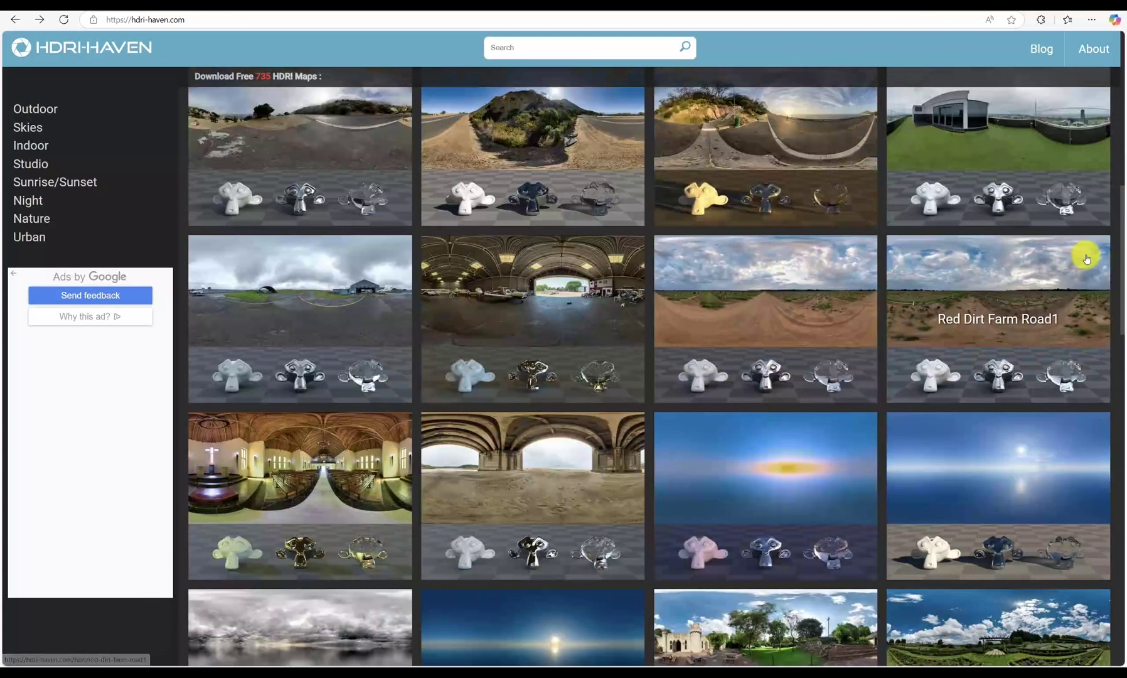
{"action": "scroll", "coordinate": [908, 382], "scroll_direction": "down", "scroll_amount": 3}
{"action": "scroll", "coordinate": [910, 391], "scroll_direction": "down", "scroll_amount": 7}
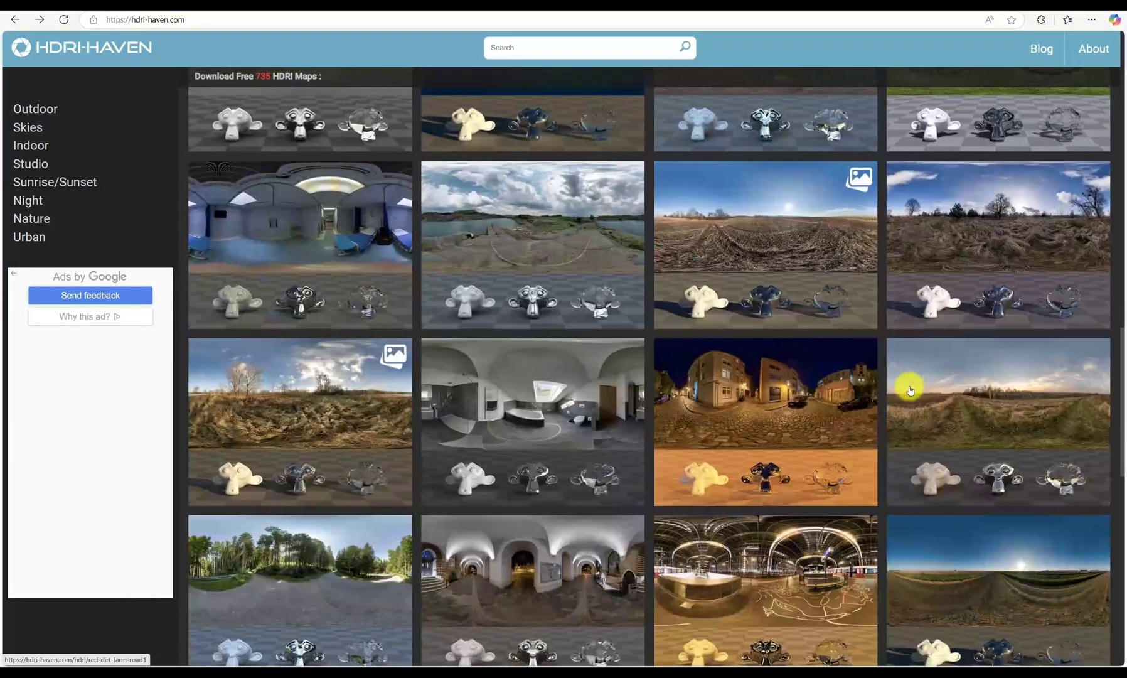
{"action": "scroll", "coordinate": [910, 390], "scroll_direction": "down", "scroll_amount": 4}
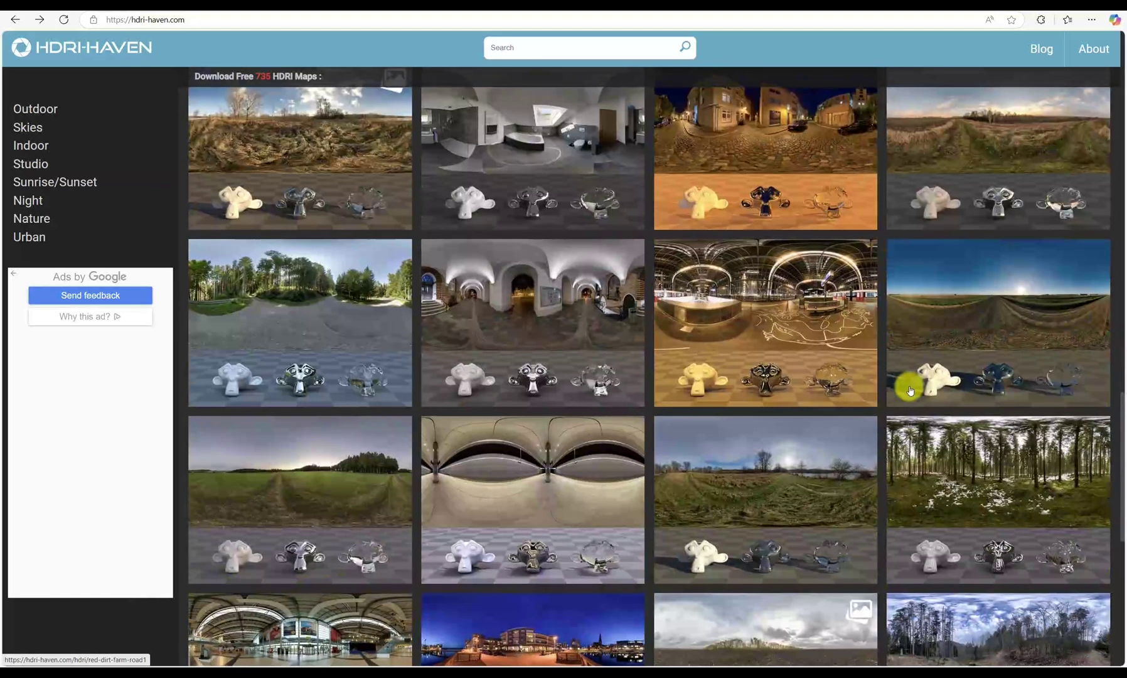
{"action": "scroll", "coordinate": [911, 391], "scroll_direction": "down", "scroll_amount": 4}
{"action": "scroll", "coordinate": [911, 390], "scroll_direction": "down", "scroll_amount": 6}
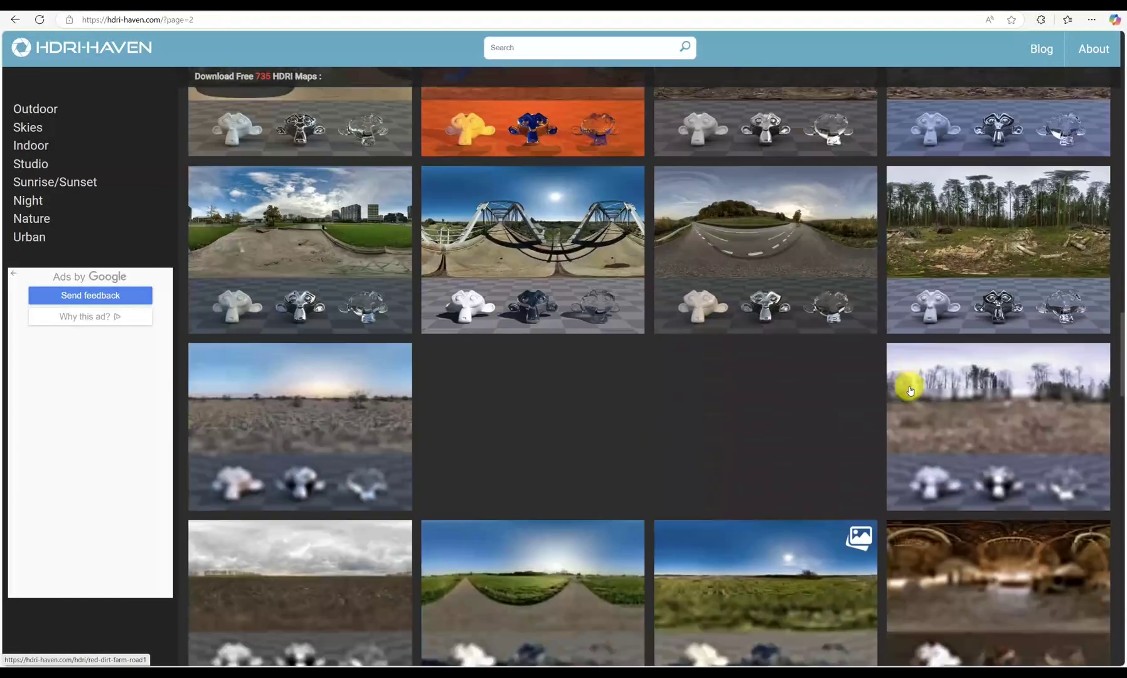
{"action": "scroll", "coordinate": [910, 391], "scroll_direction": "down", "scroll_amount": 3}
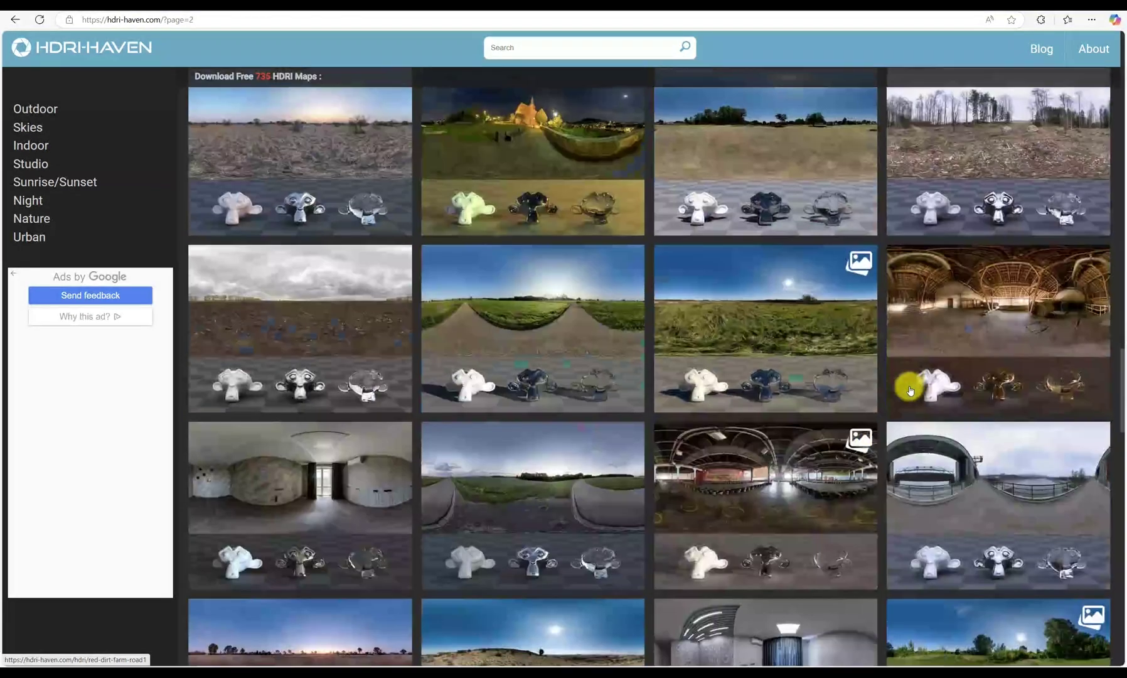
{"action": "scroll", "coordinate": [910, 391], "scroll_direction": "down", "scroll_amount": 5}
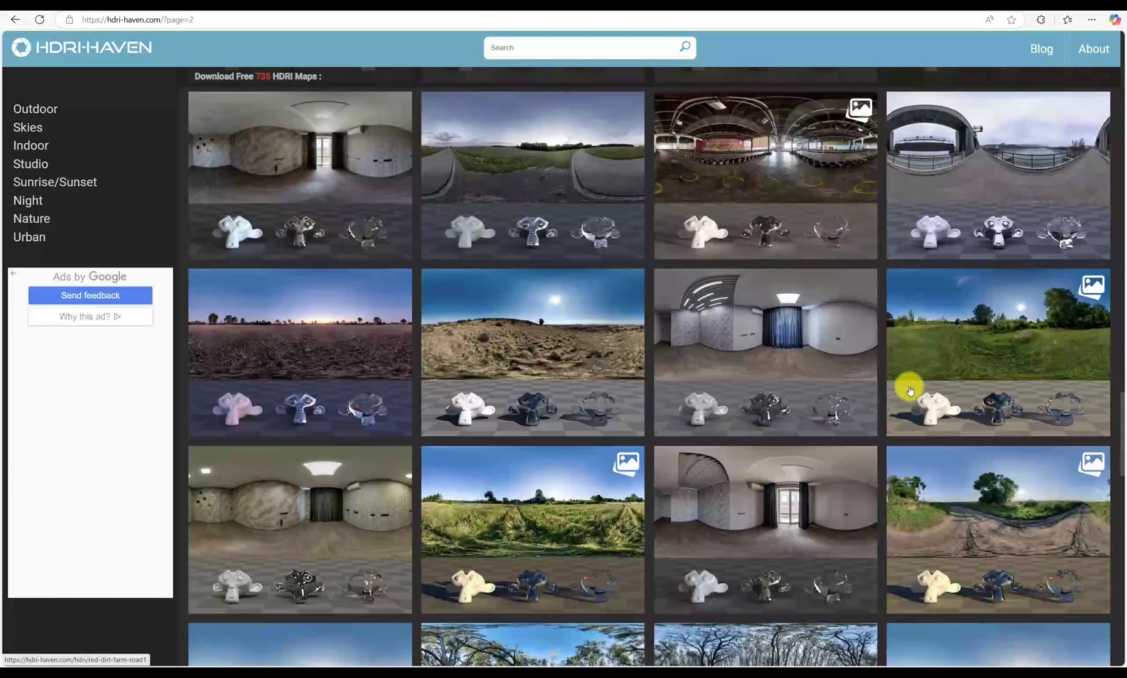
{"action": "scroll", "coordinate": [910, 390], "scroll_direction": "down", "scroll_amount": 3}
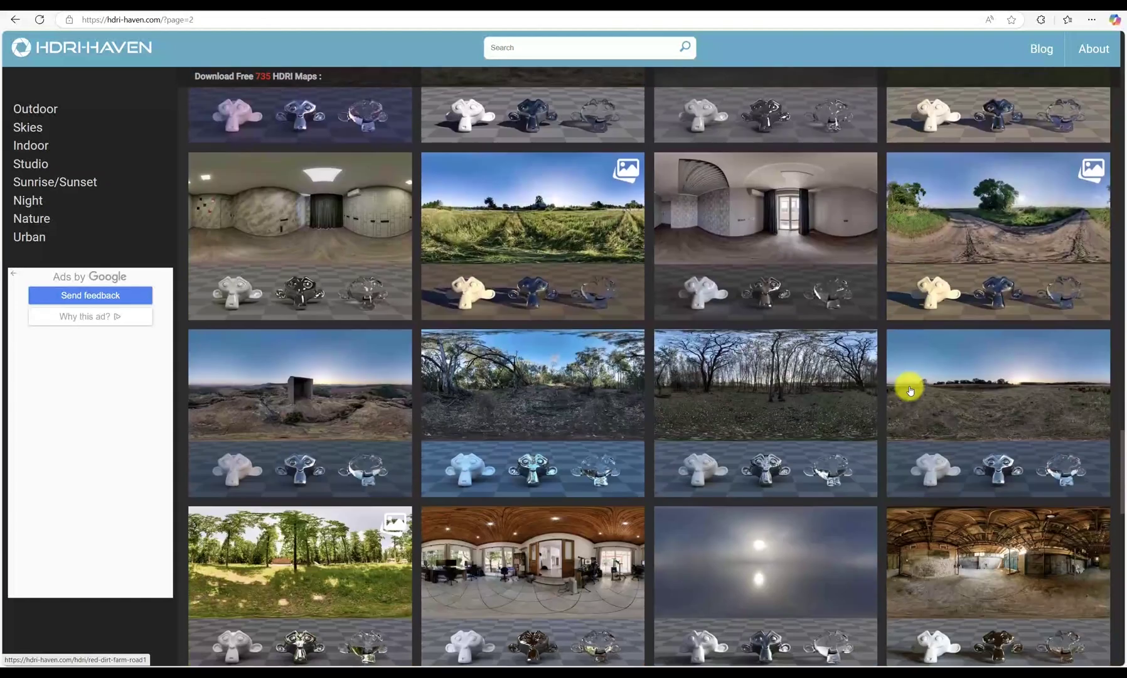
{"action": "scroll", "coordinate": [911, 390], "scroll_direction": "down", "scroll_amount": 1}
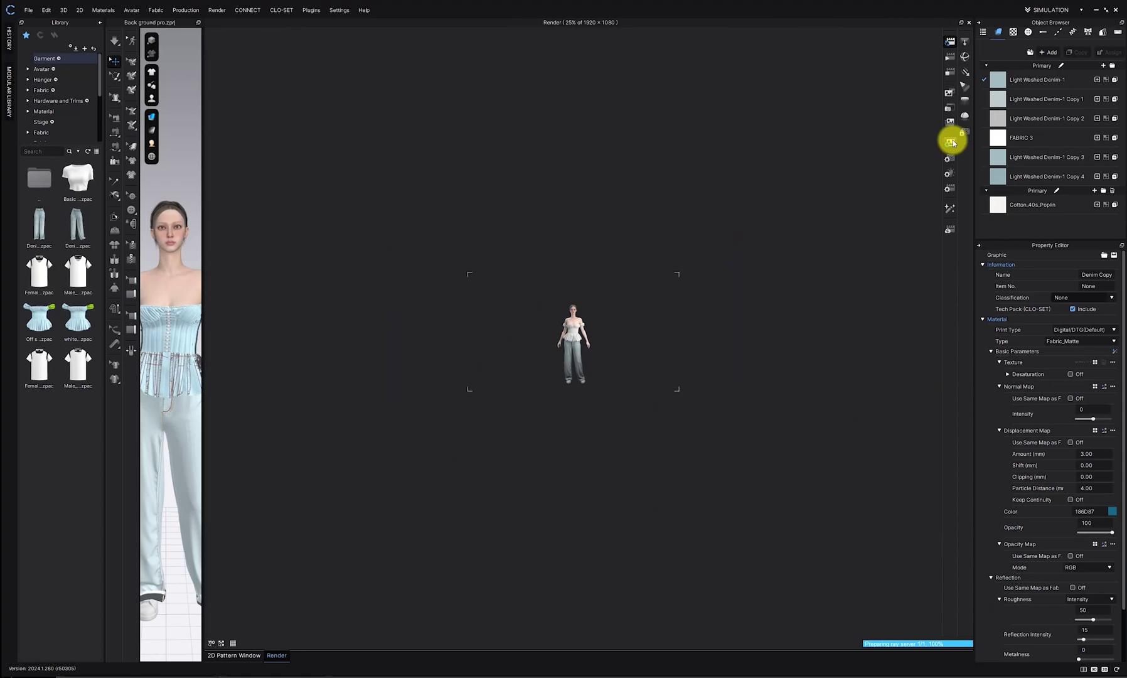
Step: In the render's image properties, set the image size to B4
{"action": "left_click", "coordinate": [951, 142]}
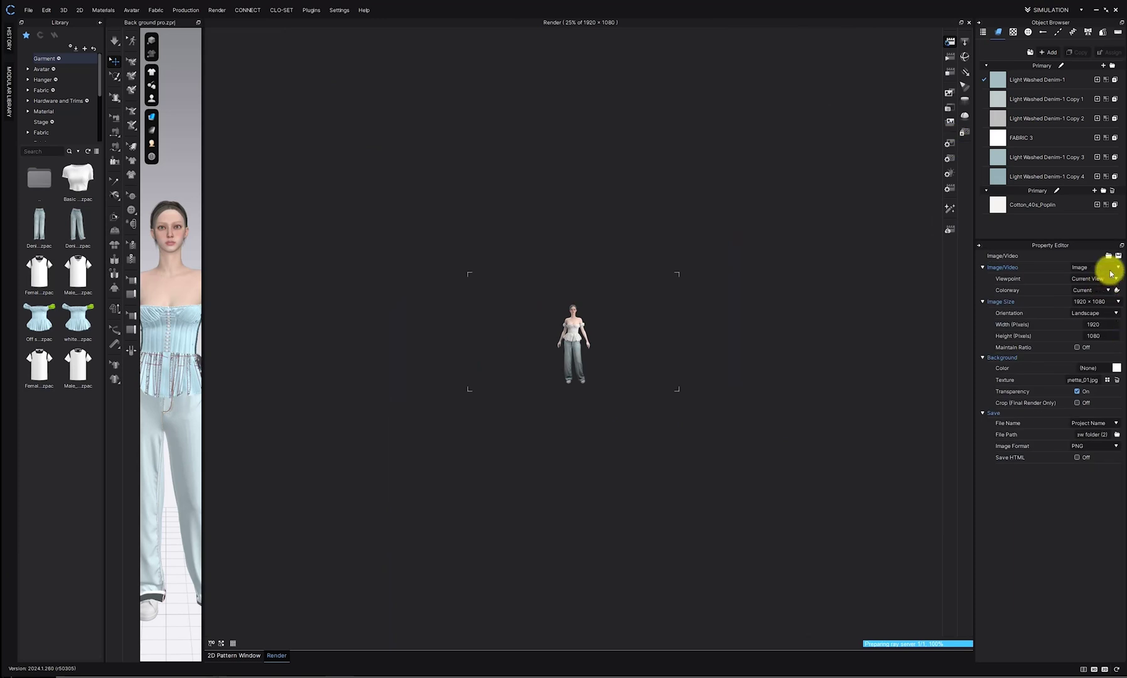
{"action": "left_click", "coordinate": [1110, 302]}
{"action": "left_click", "coordinate": [1110, 302]}
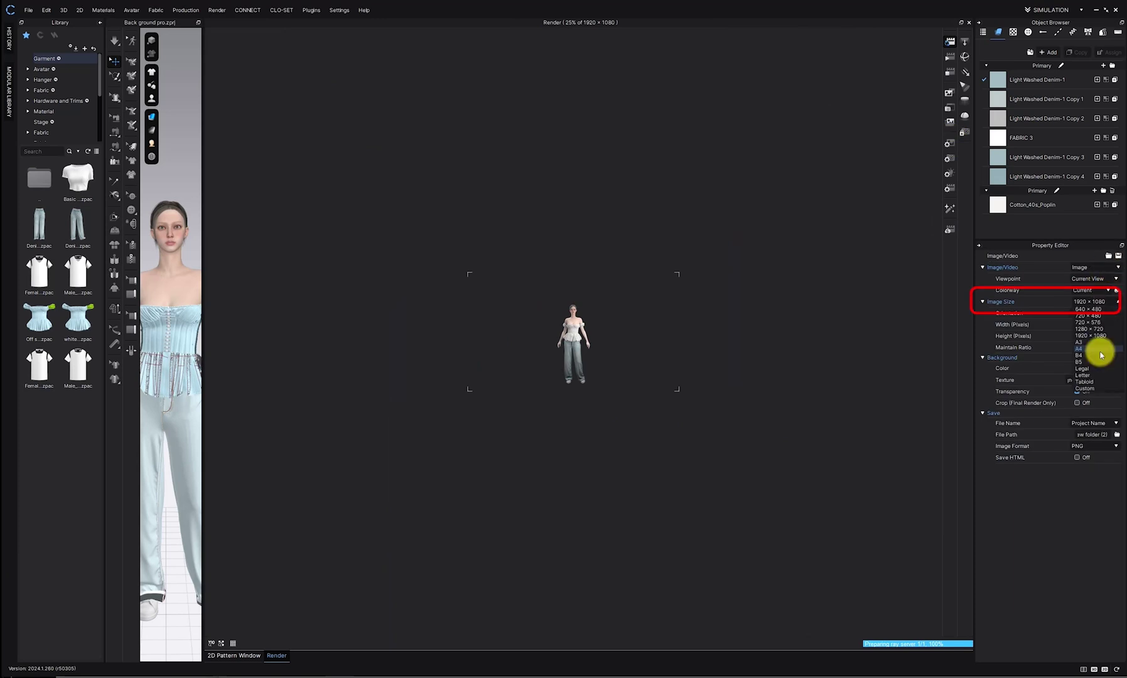
{"action": "left_click", "coordinate": [1093, 336]}
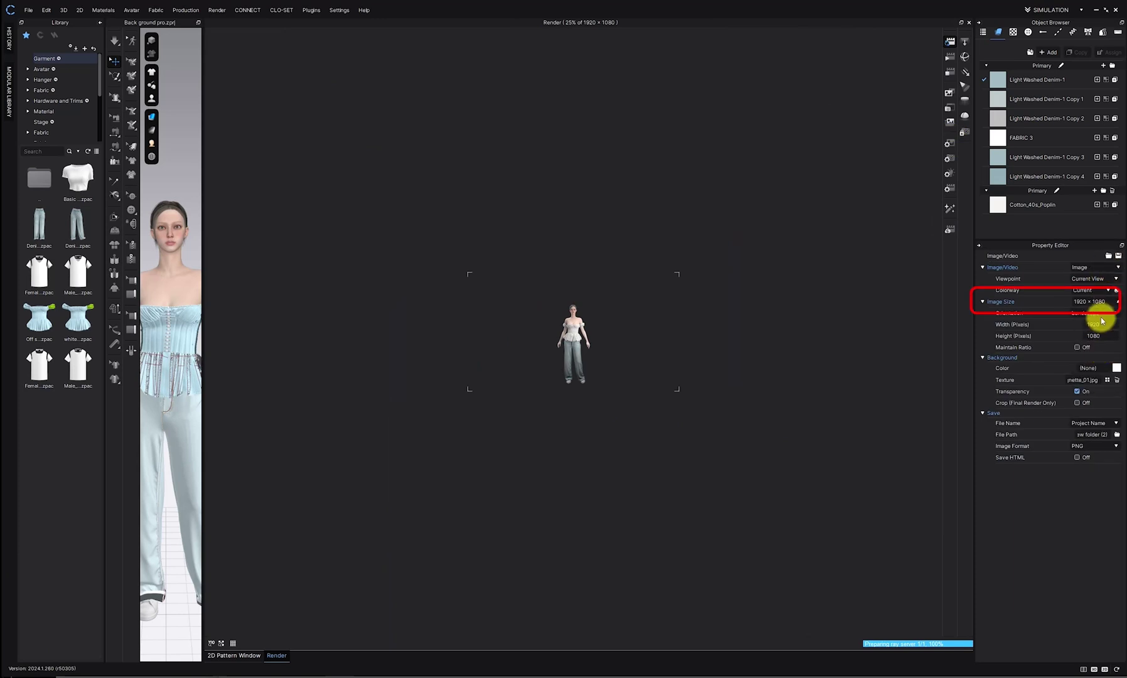
{"action": "left_click", "coordinate": [222, 643]}
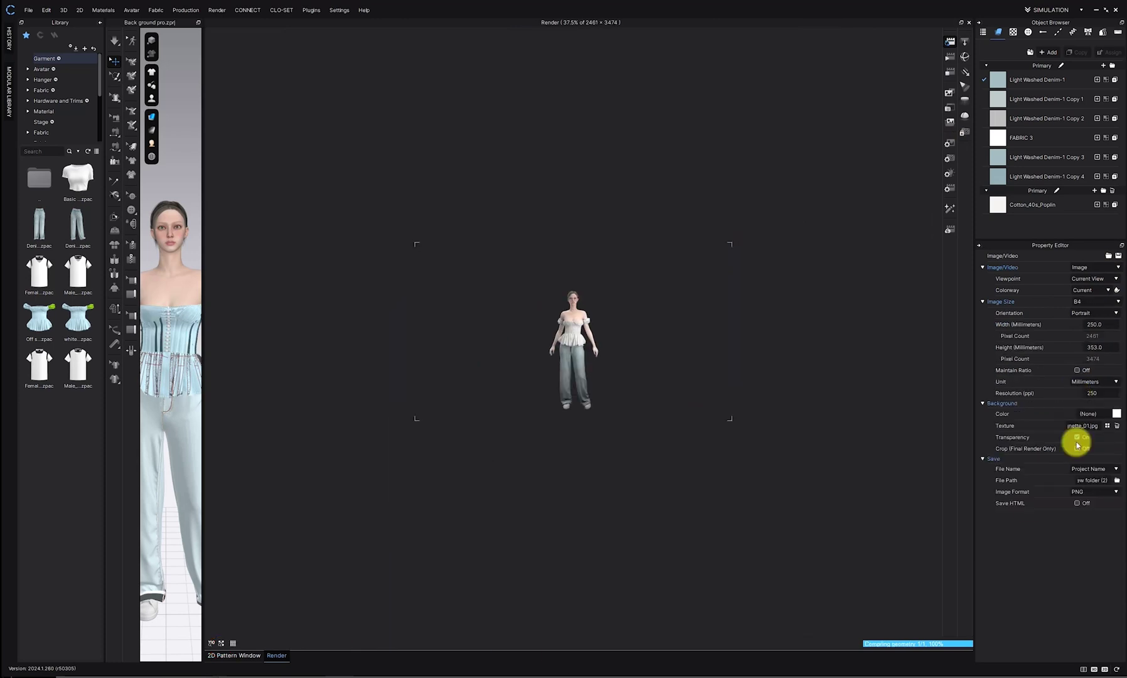
Step: Turn off background transparency, set the image orientation to Landscape and widen the render area
{"action": "left_click", "coordinate": [1077, 437]}
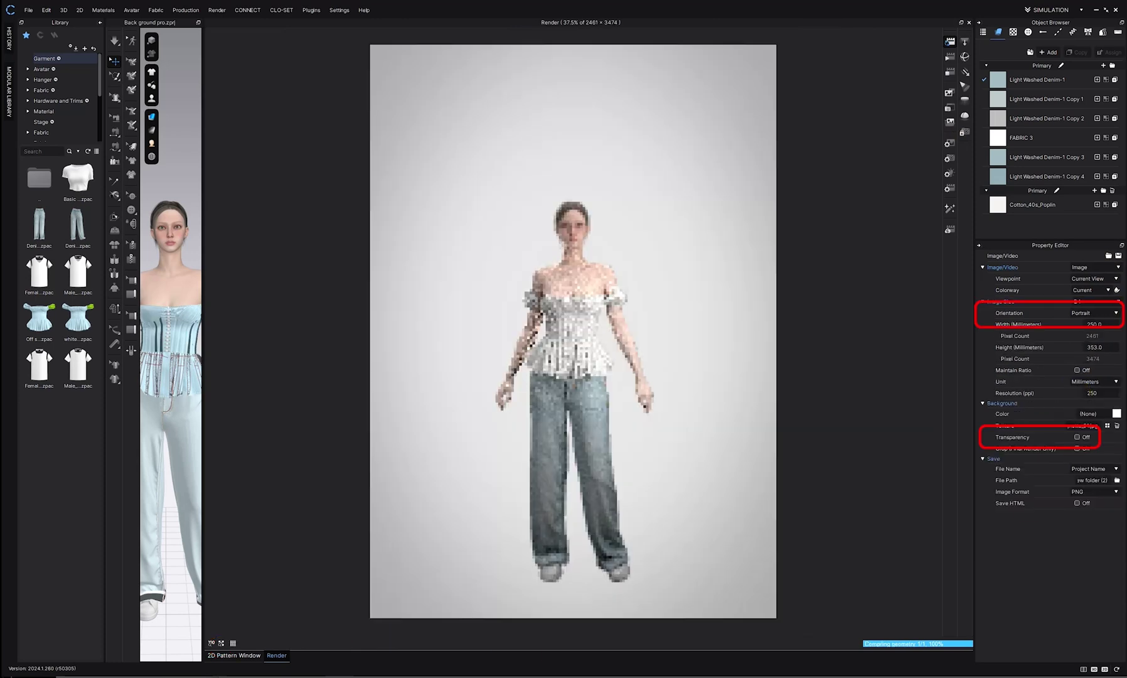
{"action": "left_click", "coordinate": [1107, 313]}
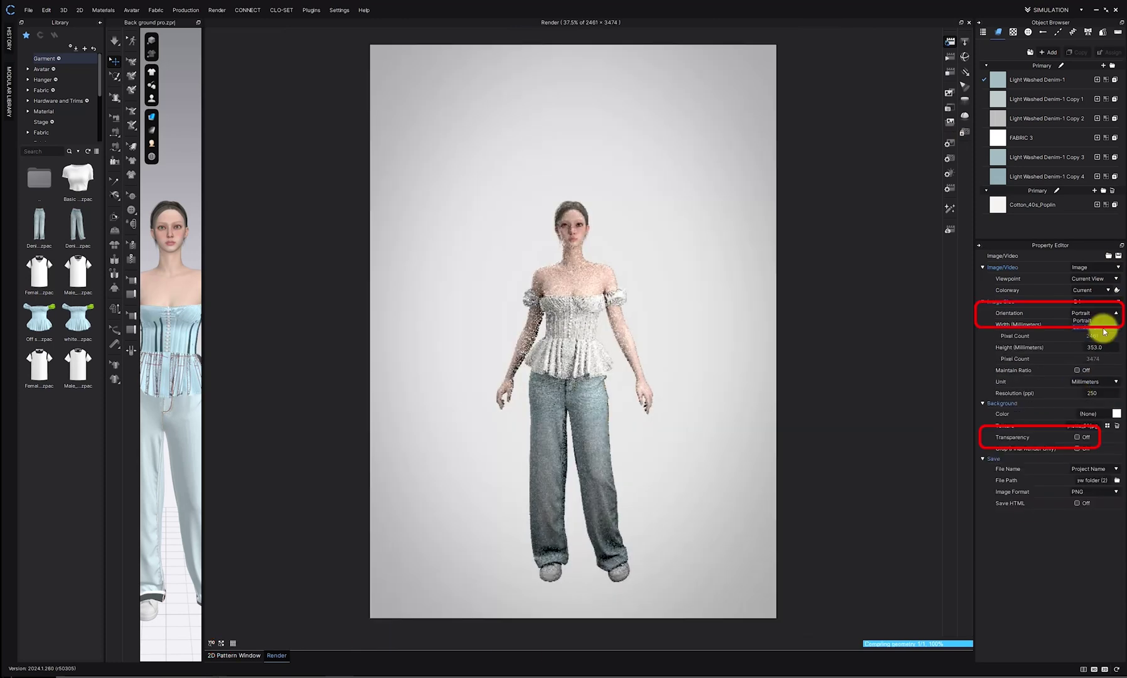
{"action": "left_click", "coordinate": [1104, 329]}
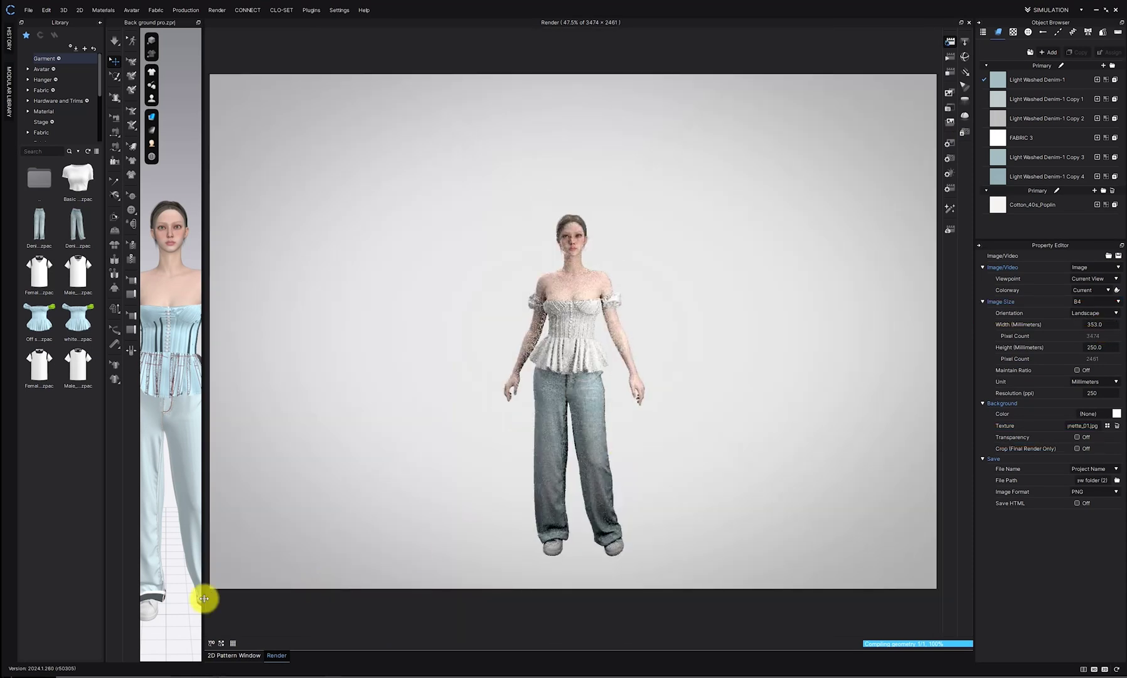
{"action": "left_click_drag", "start_coordinate": [203, 598], "coordinate": [98, 583]}
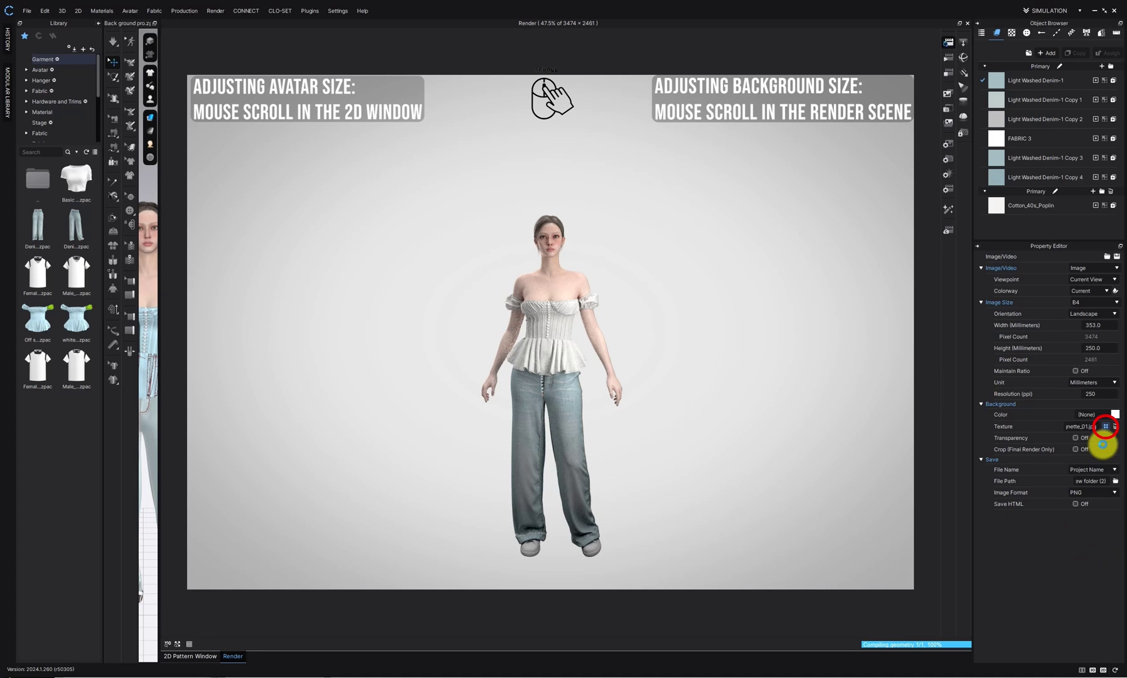
Step: Apply the Christmas-tree living-room picture as the render's background texture and choose the light preset Light_5
{"action": "left_click", "coordinate": [1106, 426]}
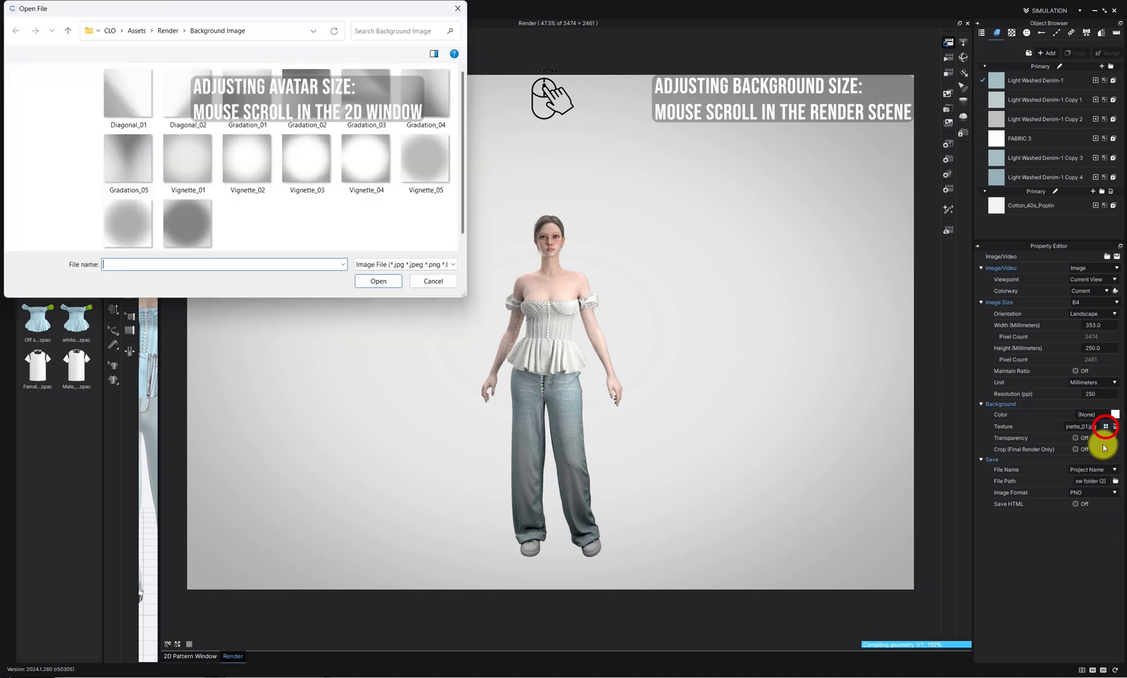
{"action": "scroll", "coordinate": [65, 213], "scroll_direction": "down", "scroll_amount": 2}
{"action": "left_click", "coordinate": [69, 160]}
{"action": "double_click", "coordinate": [132, 126]}
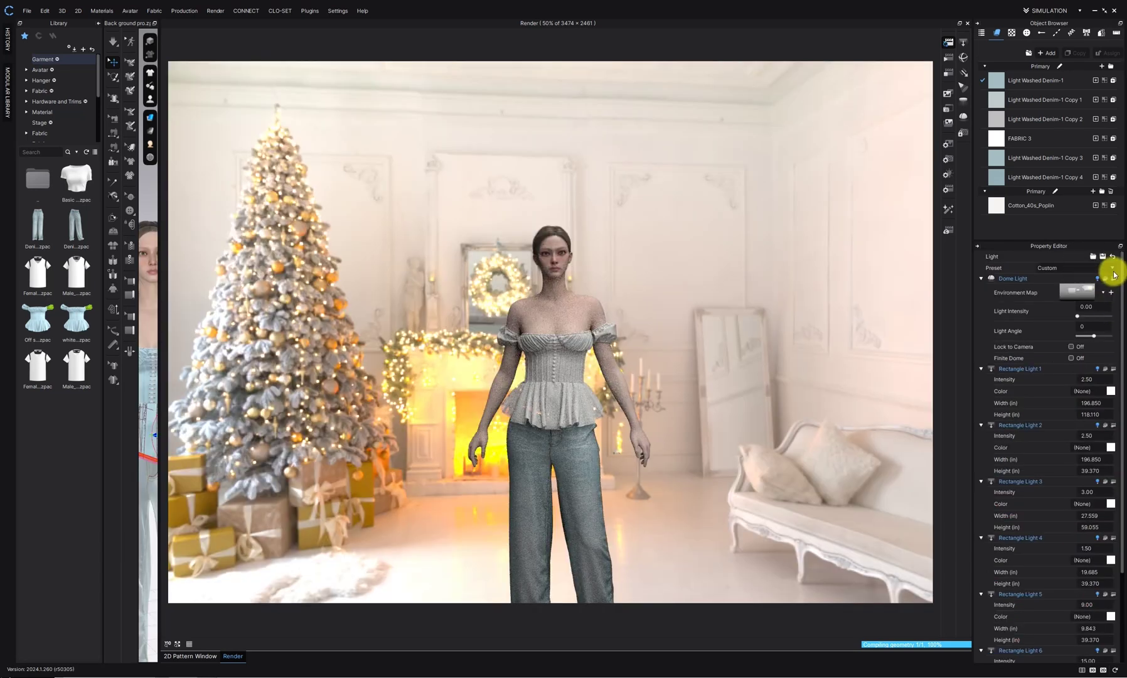
{"action": "scroll", "coordinate": [1041, 348], "scroll_direction": "down", "scroll_amount": 5}
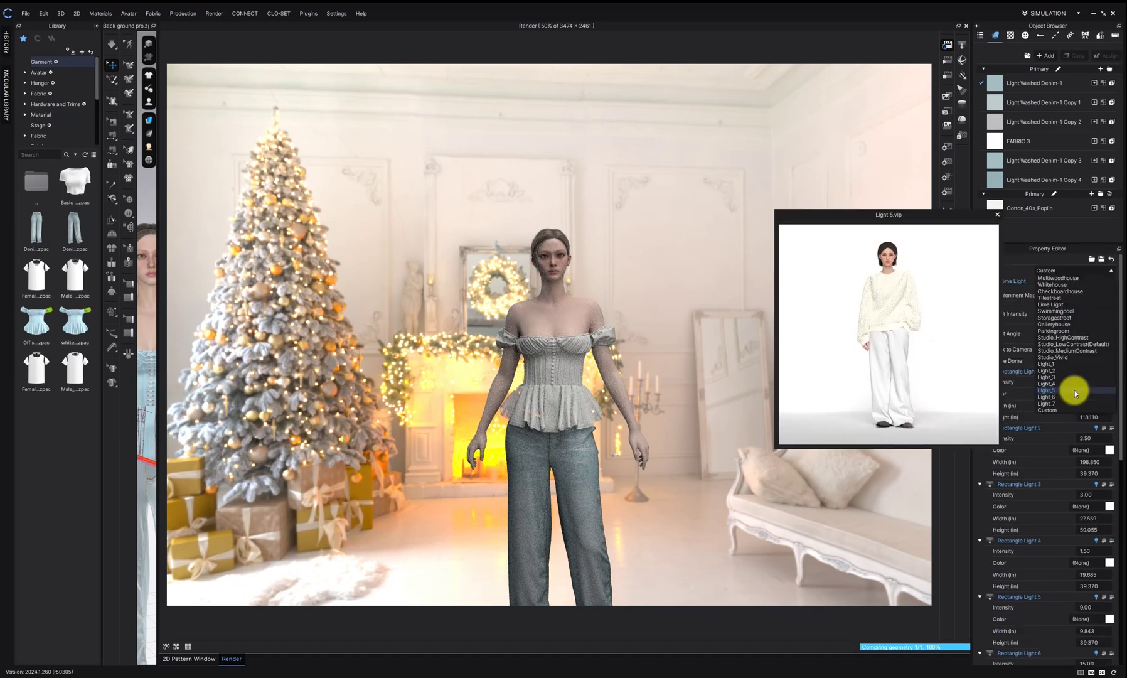
{"action": "left_click", "coordinate": [1075, 391]}
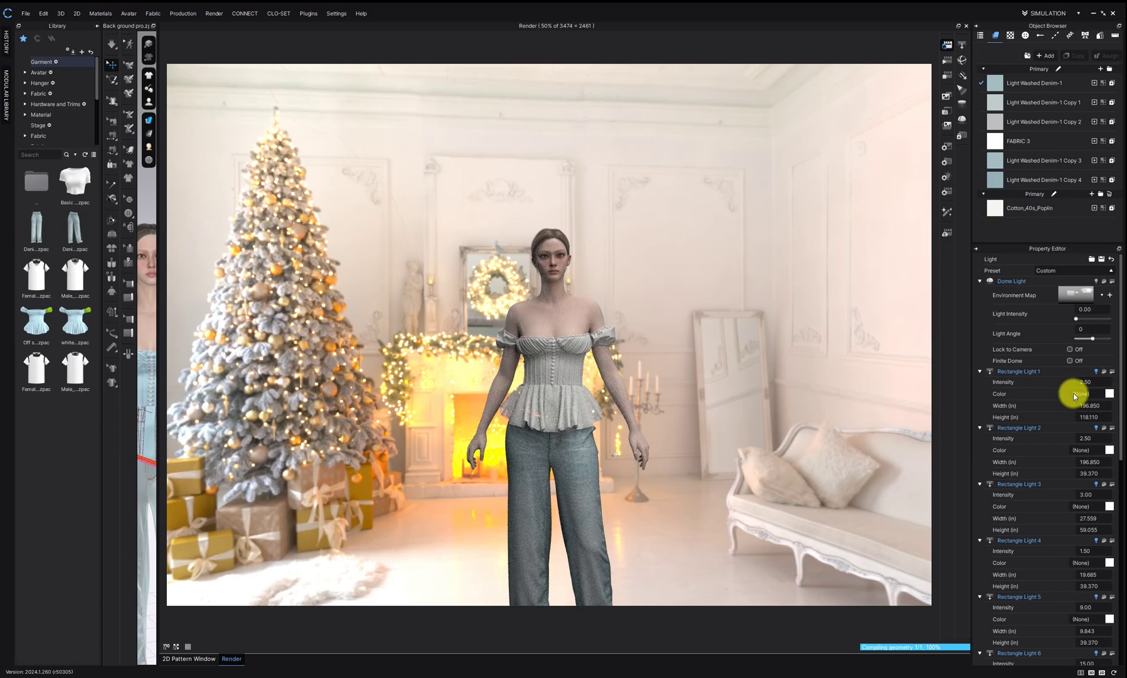